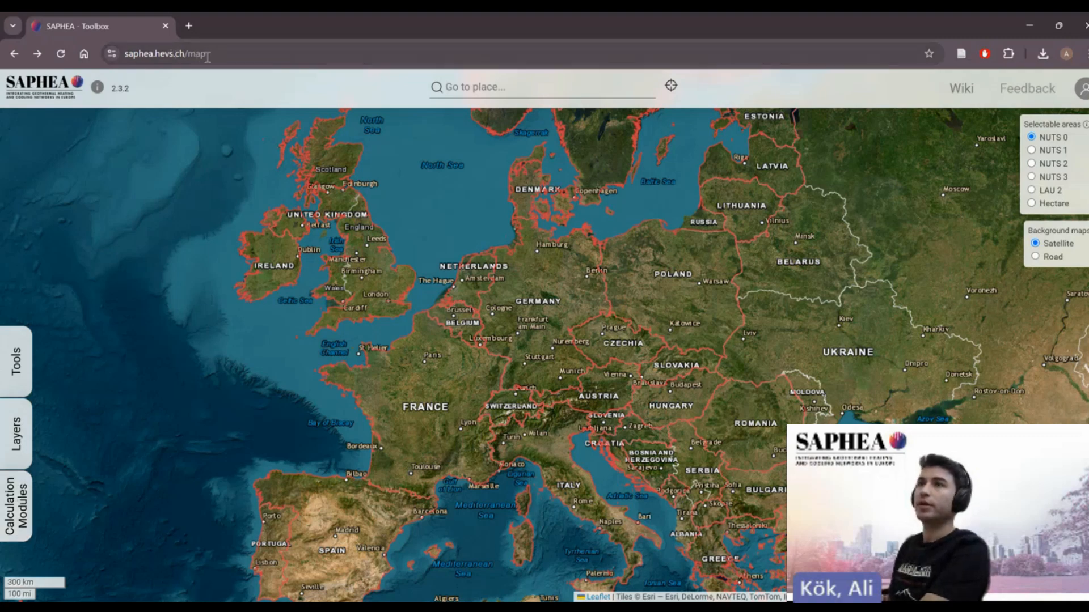
- Open the calculation modules panel, switch selectable areas to NUTS 3 and zoom in around Vienna
click(23, 508)
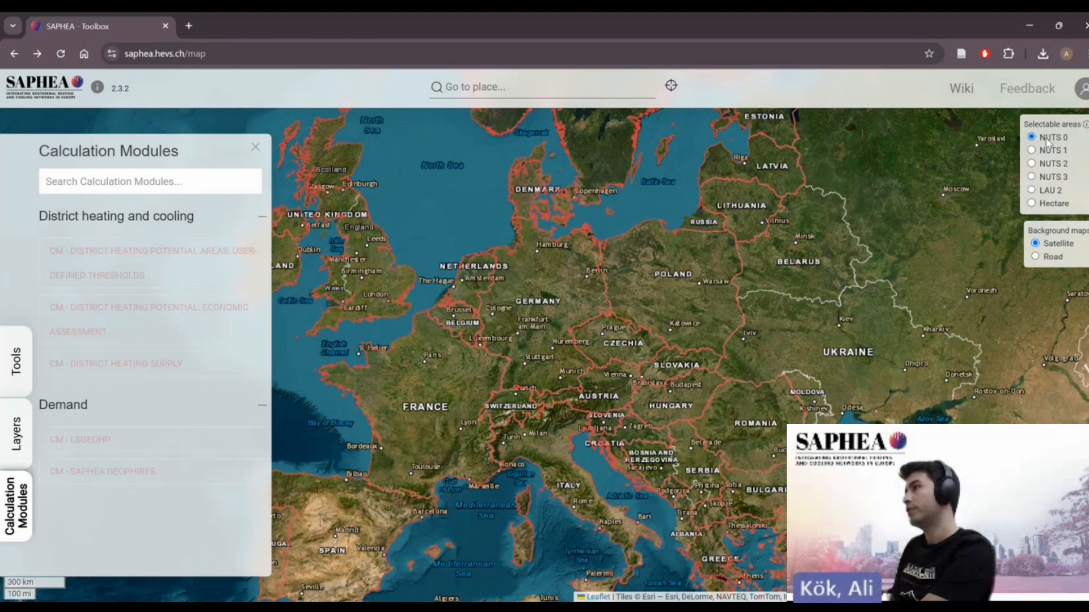
click(1048, 179)
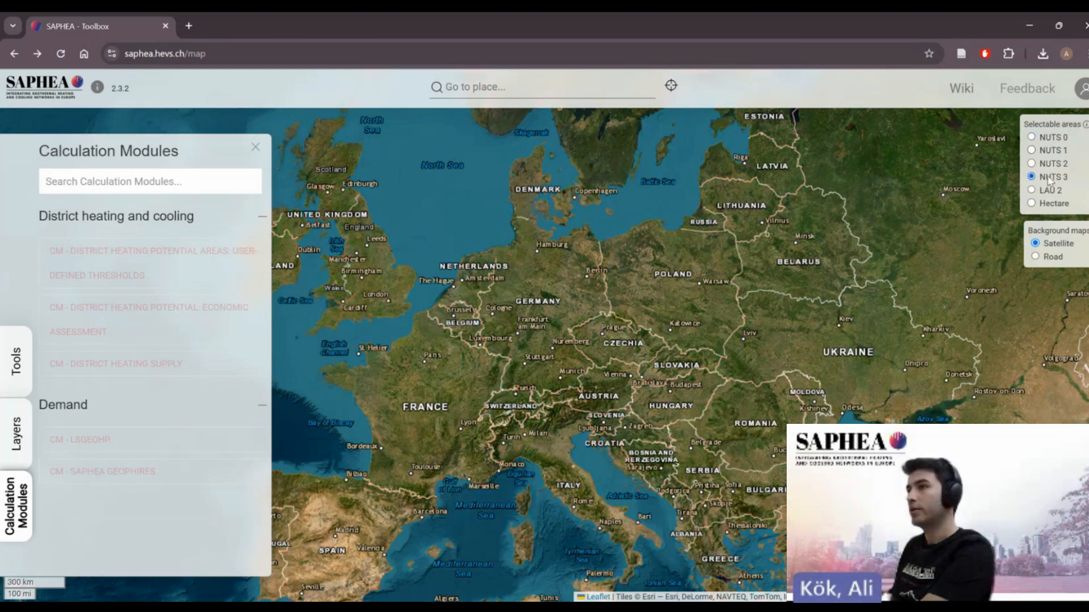
scroll(614, 383, up, 4)
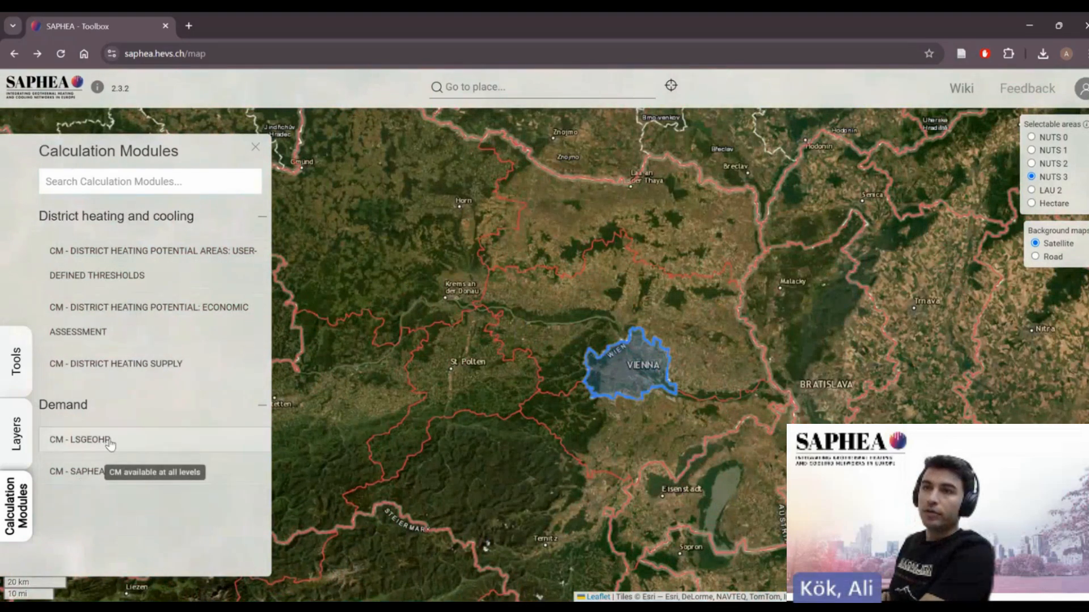
- Open the CM - SAPHEA GEOPHIRES module and name the session Run 1
click(90, 473)
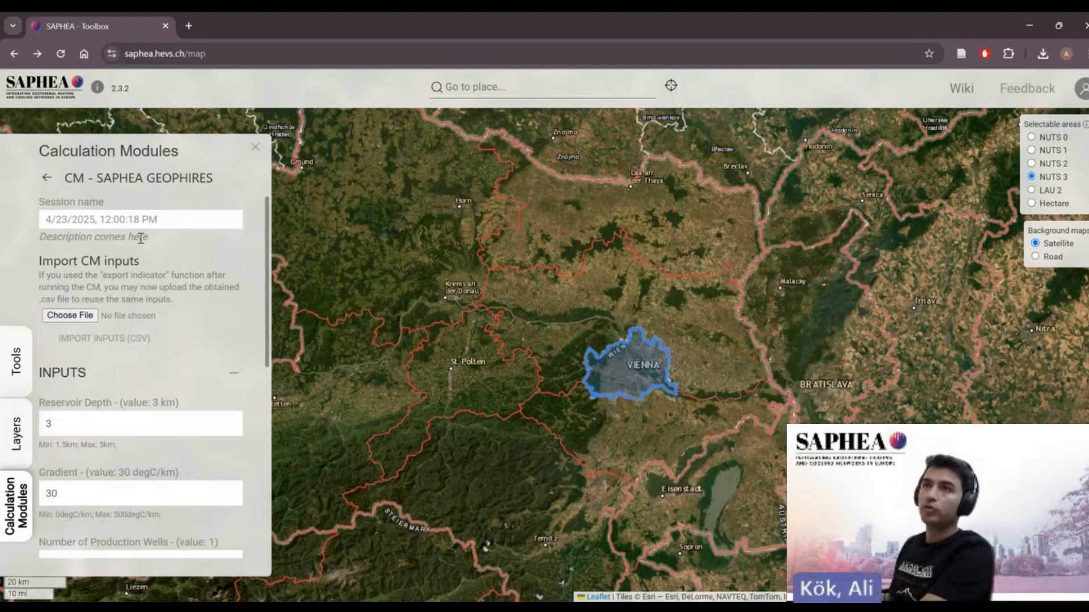
click(73, 220)
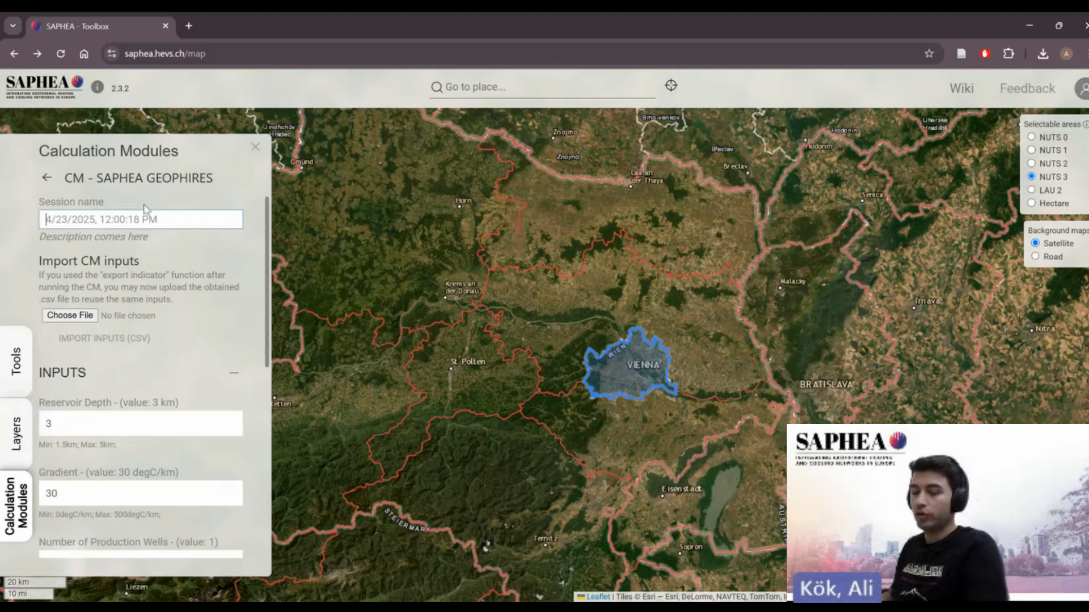
text(Run 1)
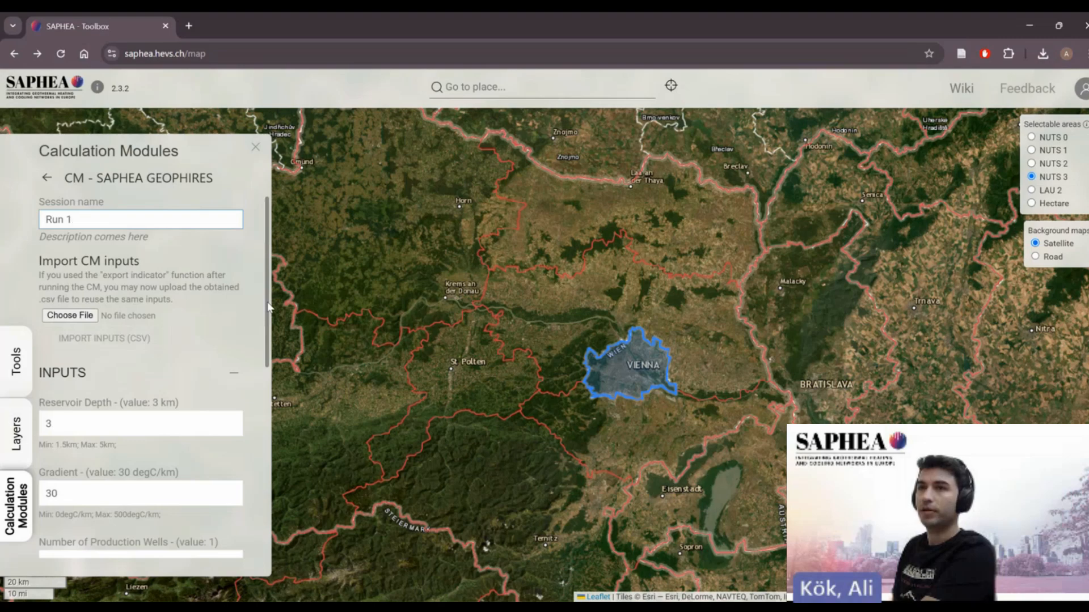
- Collapse and re-expand the INPUTS section to view the module's input groups
drag(269, 307, 271, 361)
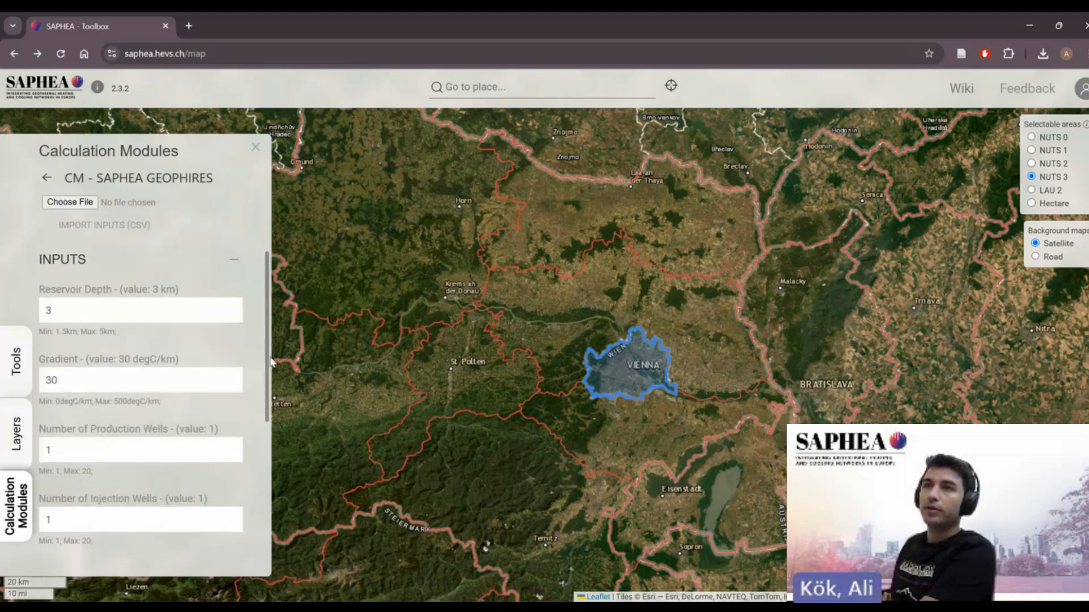
click(234, 255)
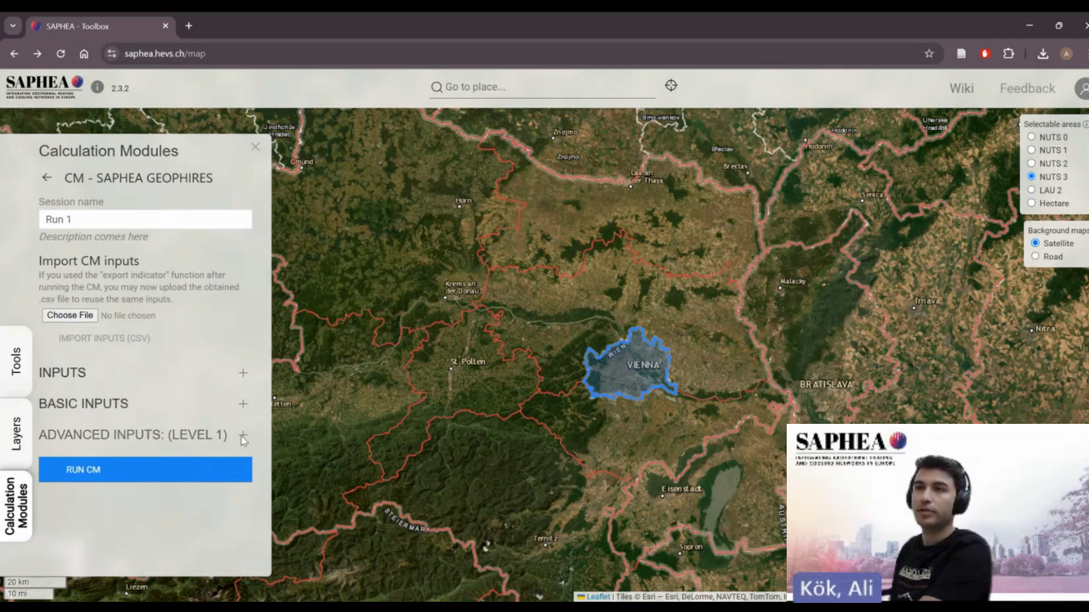
click(242, 372)
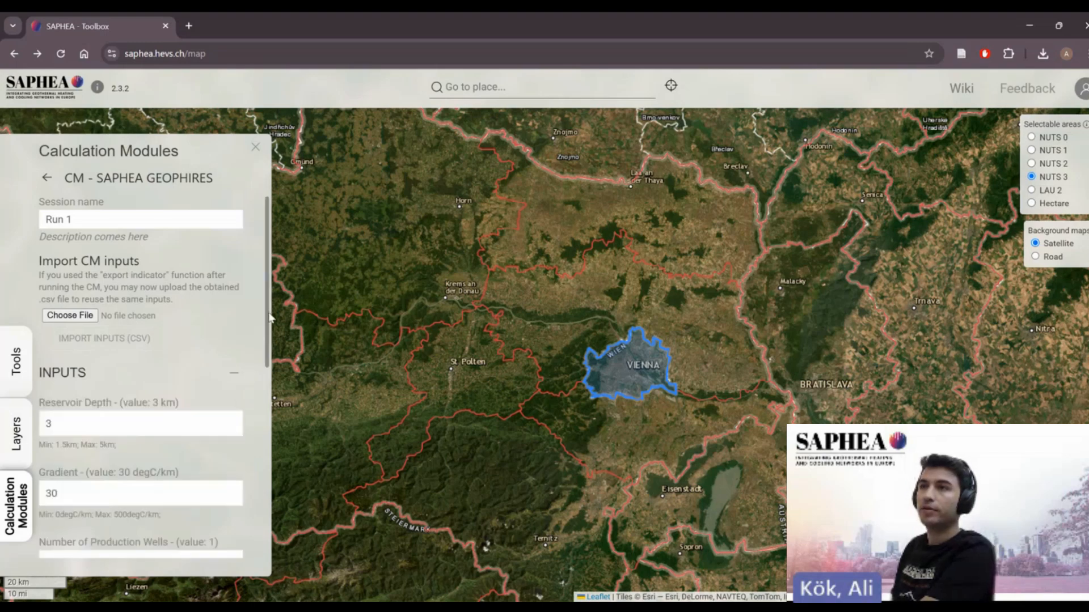
scroll(227, 326, down, 3)
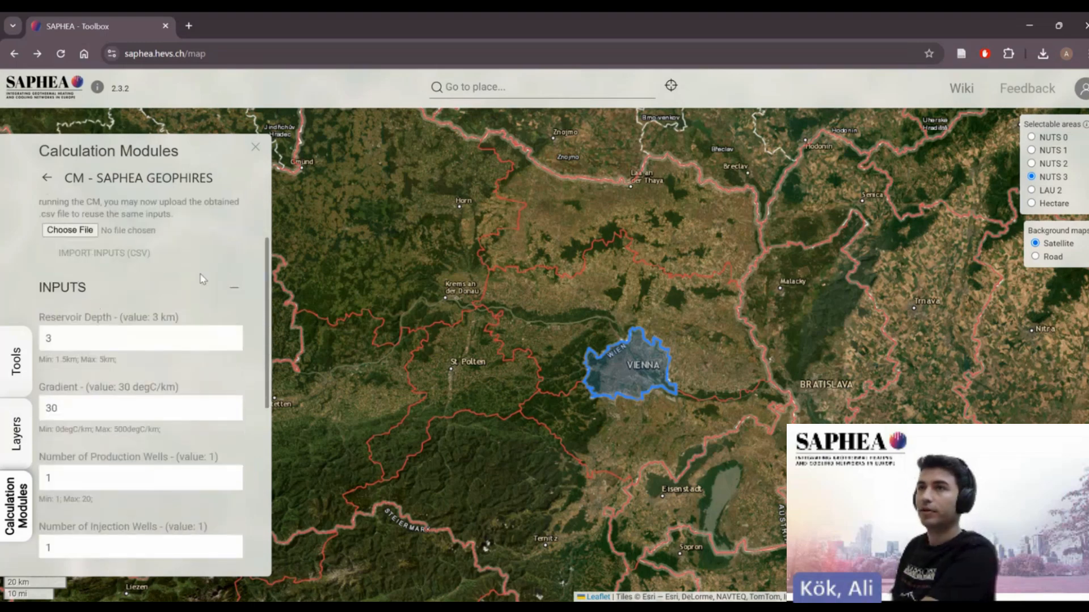
drag(268, 294, 268, 306)
scroll(264, 304, down, 2)
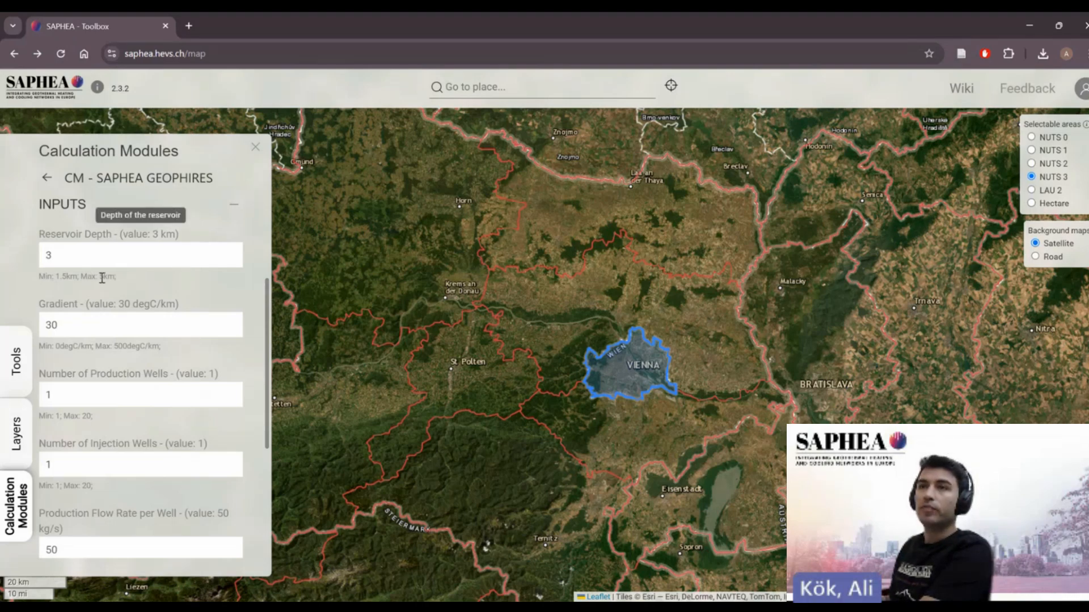
- Try to set the reservoir depth to 6 km
double_click(57, 256)
text(6)
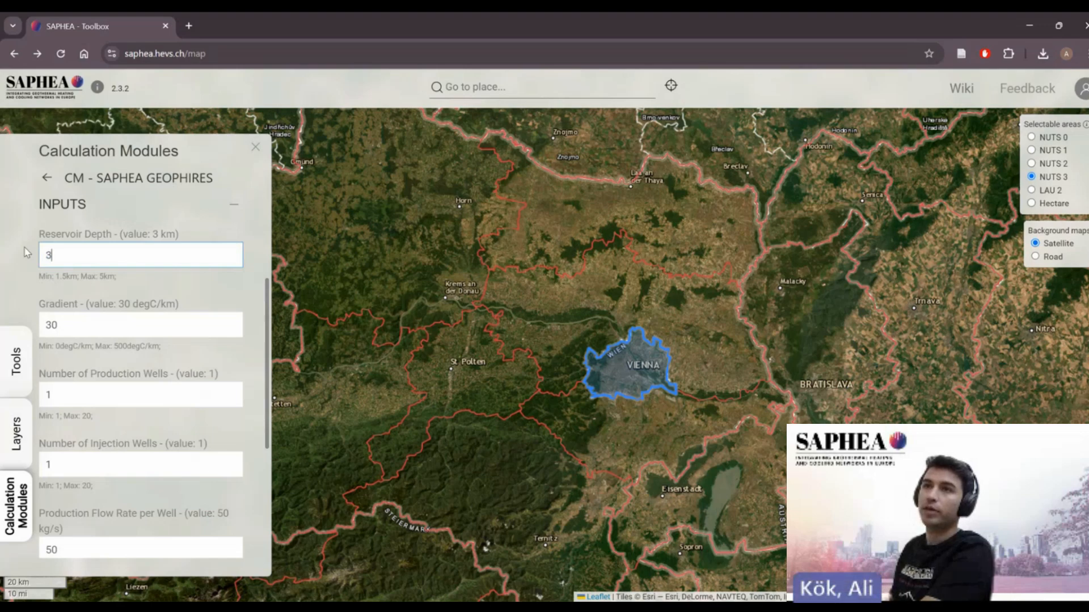
click(25, 267)
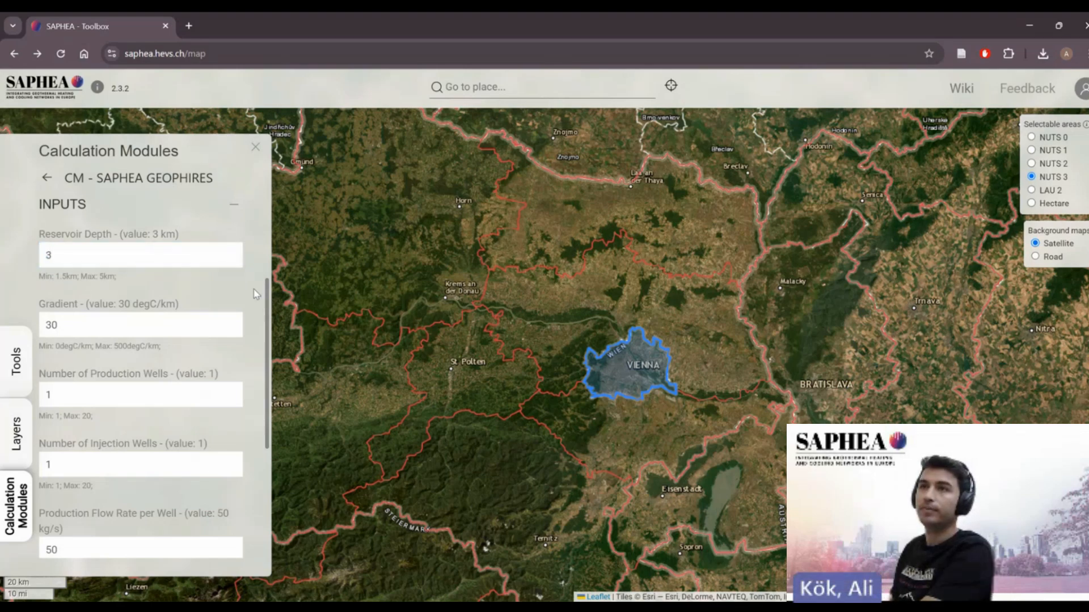
- Review the reservoir depth, gradient, well count, flow rate and injection temperature inputs
double_click(155, 233)
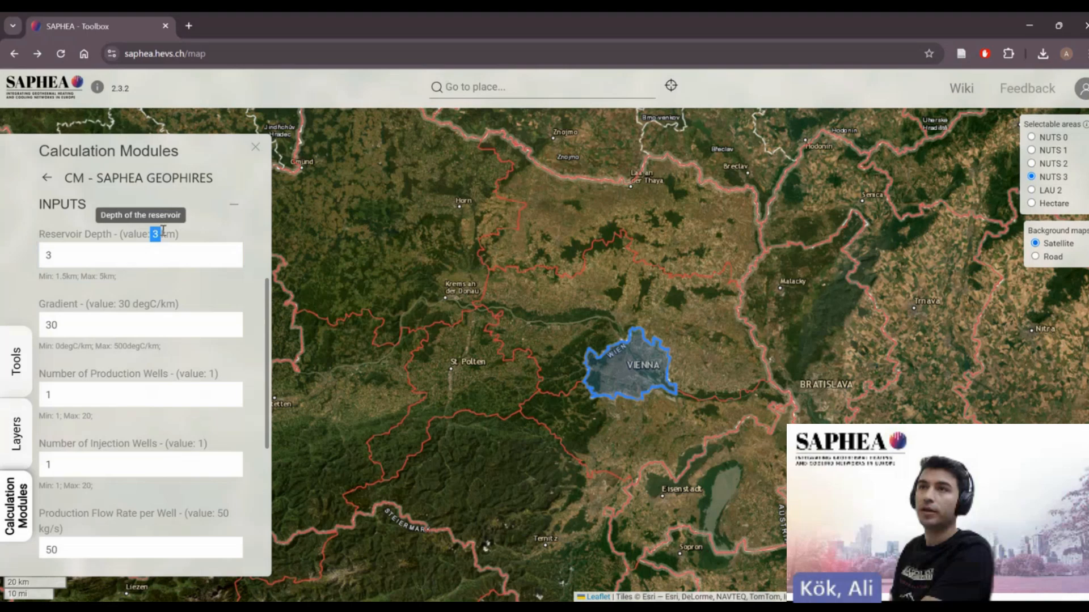
click(247, 254)
scroll(264, 321, down, 1)
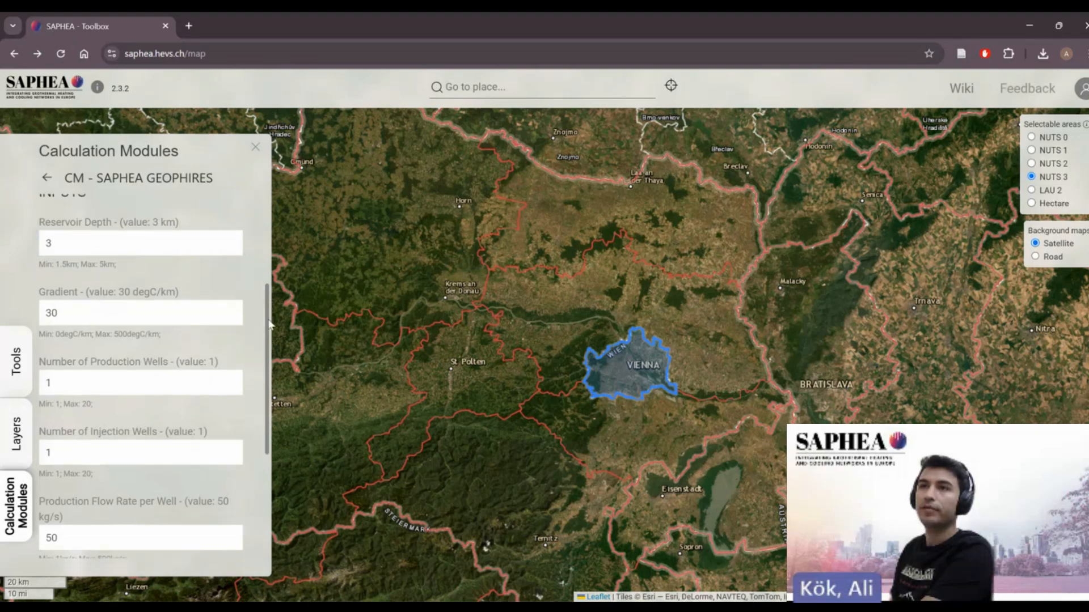
mouse_move(172, 256)
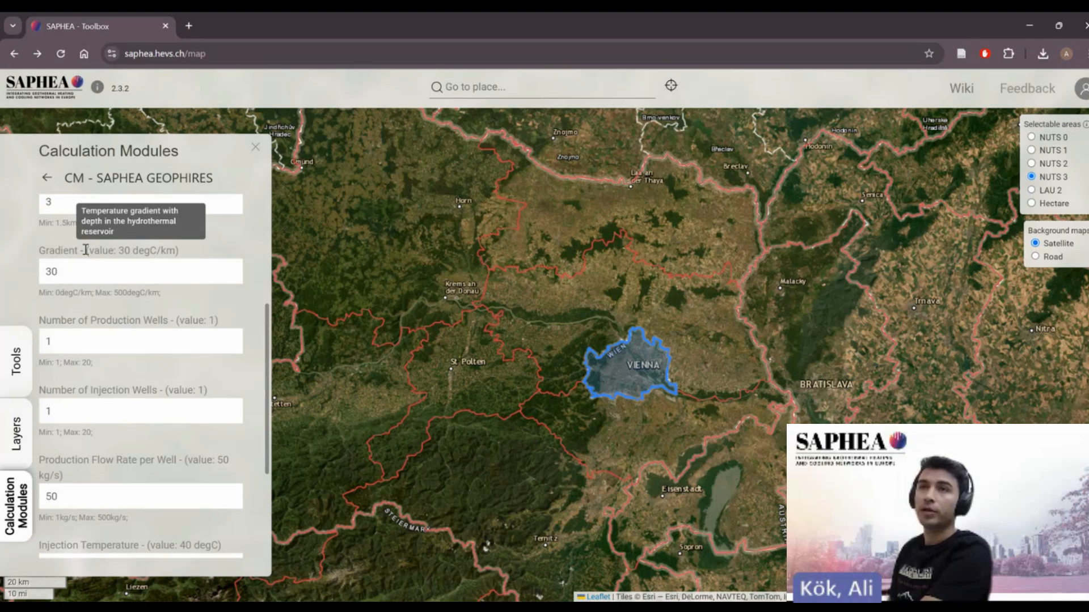
scroll(34, 255, up, 2)
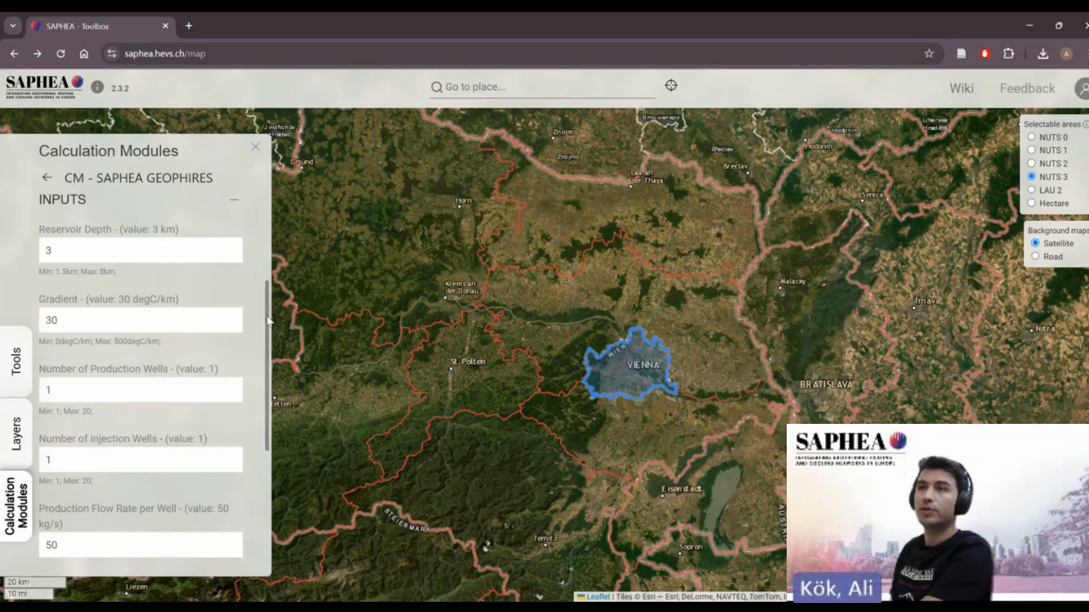
drag(268, 319, 267, 336)
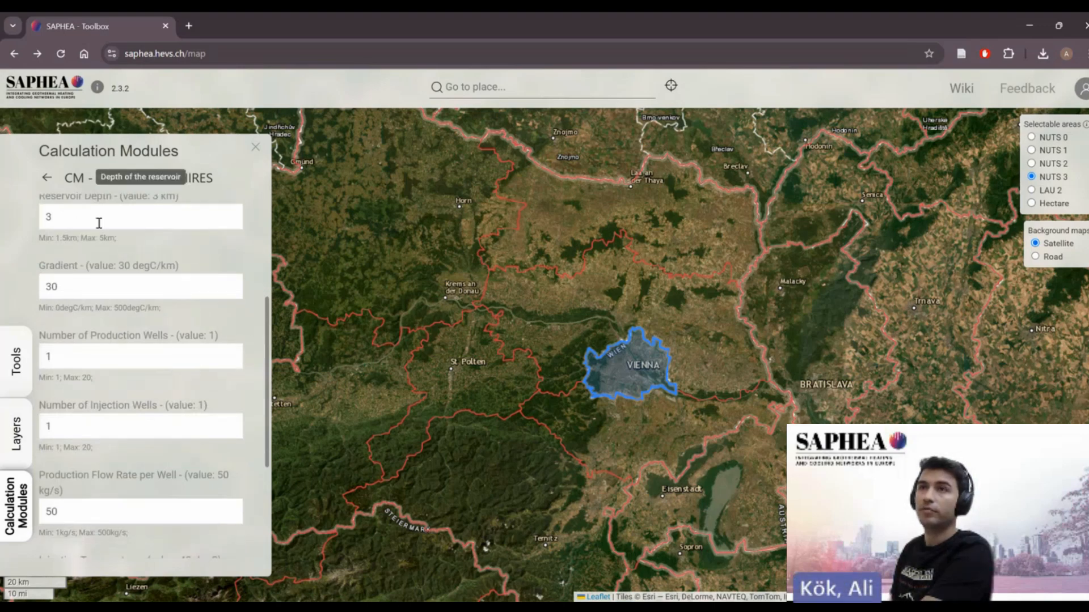
drag(267, 342, 268, 385)
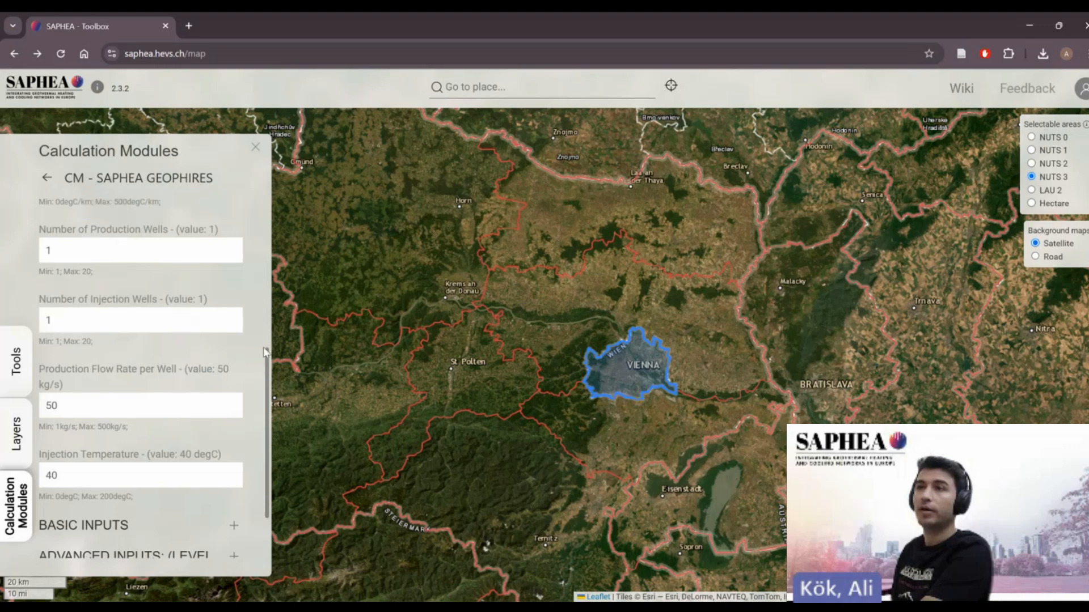
drag(268, 368, 269, 370)
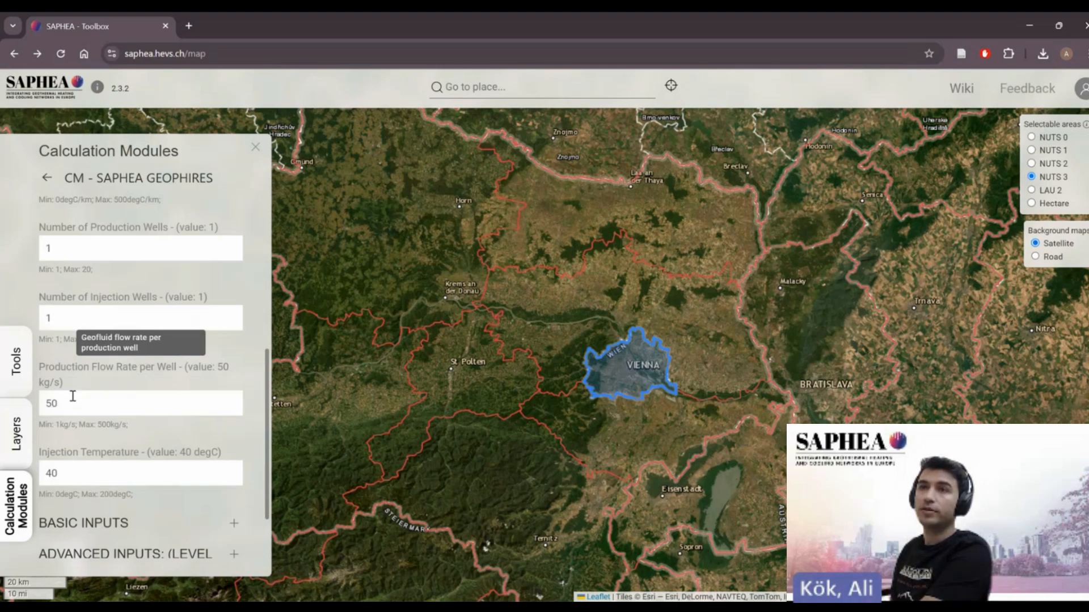
- Set the number of production wells to 2, then restore it to 1
double_click(43, 248)
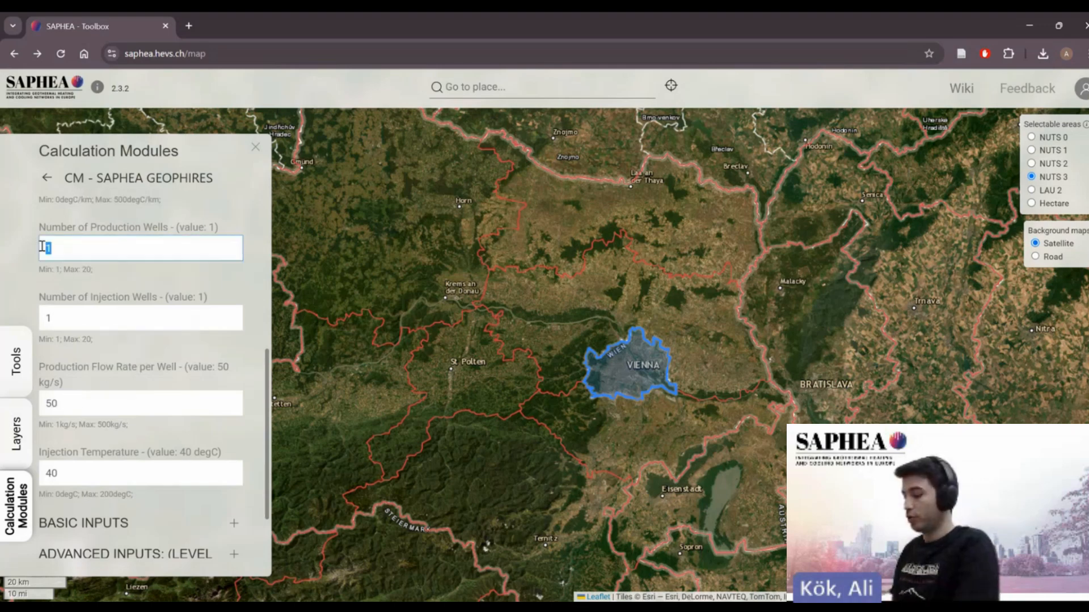
text(2)
click(28, 250)
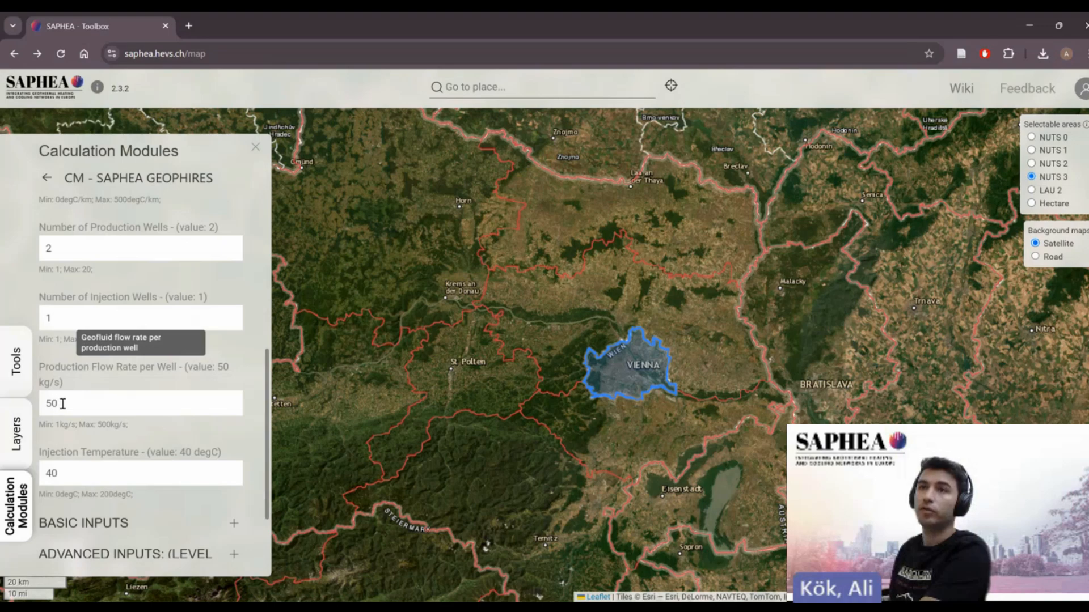
double_click(43, 247)
text(1)
- Collapse the INPUTS section and expand the BASIC INPUTS section
drag(268, 385, 268, 422)
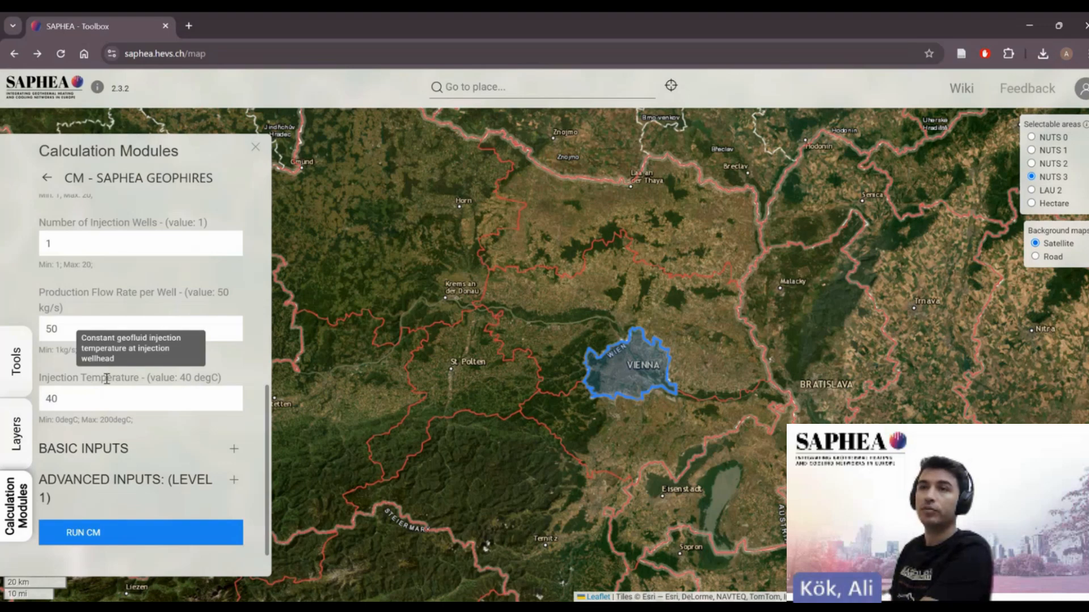
drag(269, 416, 268, 265)
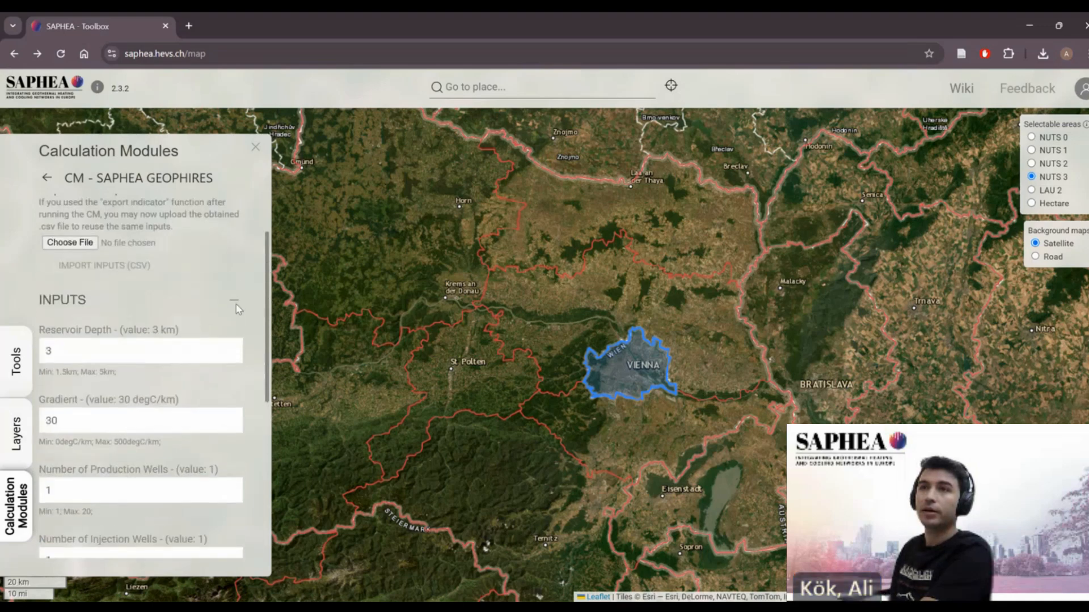
click(235, 302)
click(241, 403)
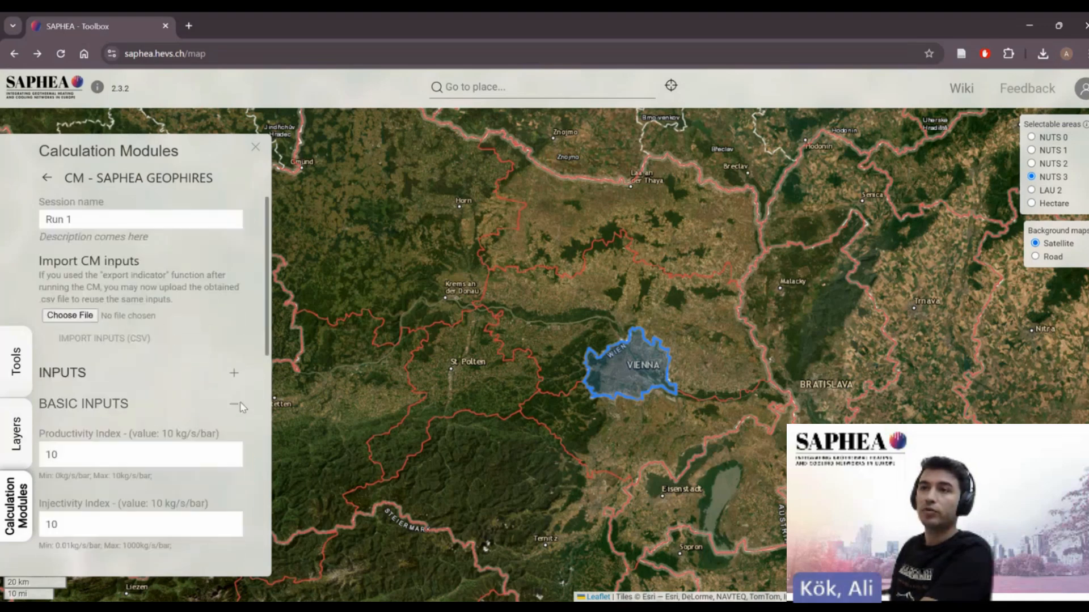
- Review the basic inputs from productivity index down to discount rate
scroll(161, 406, down, 2)
drag(267, 313, 268, 339)
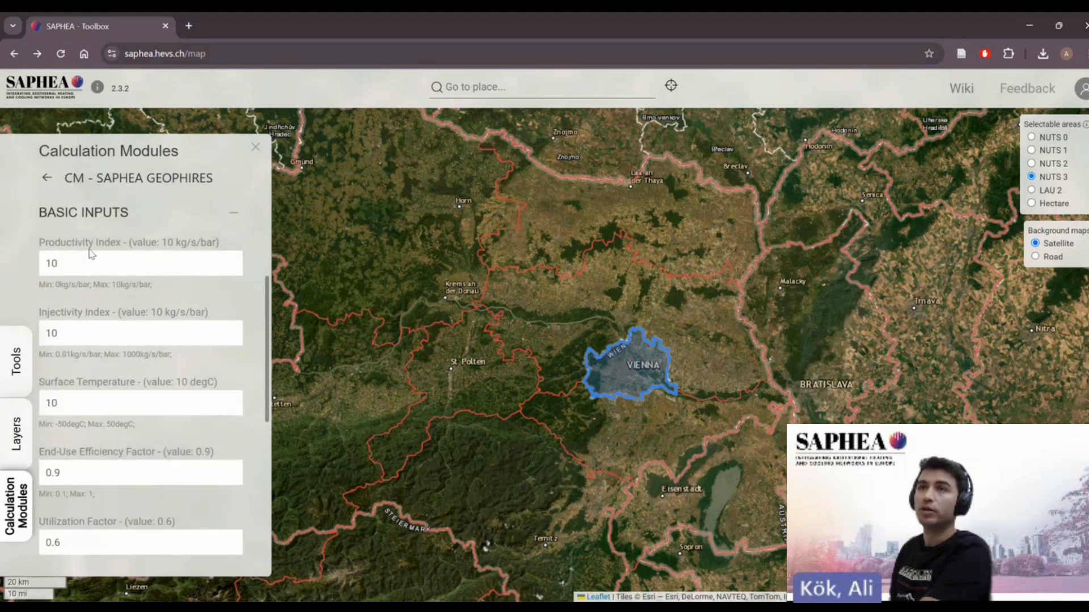
mouse_move(101, 316)
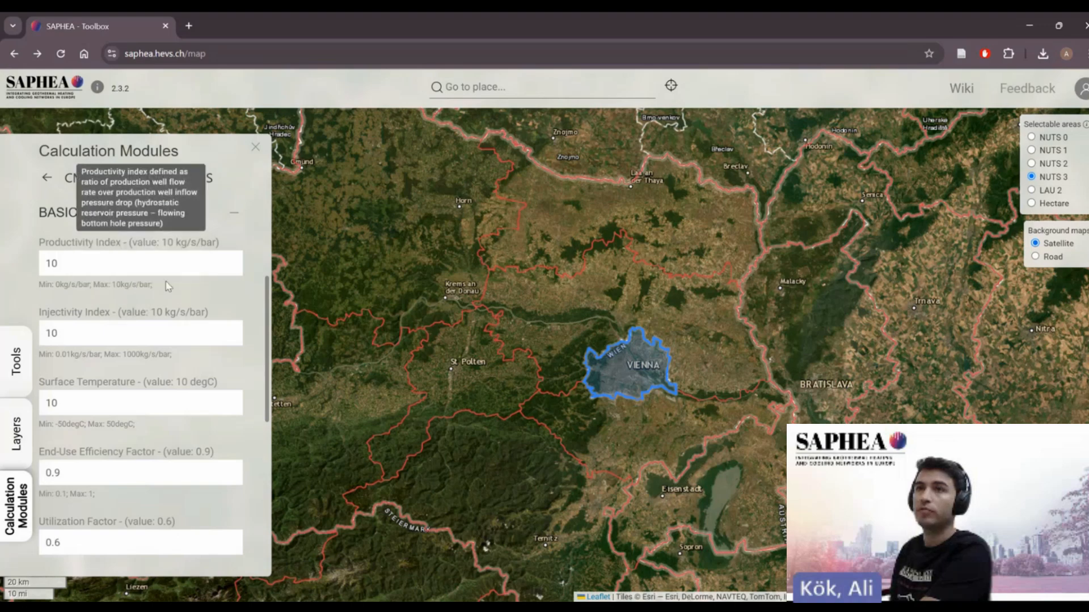
drag(267, 302, 266, 289)
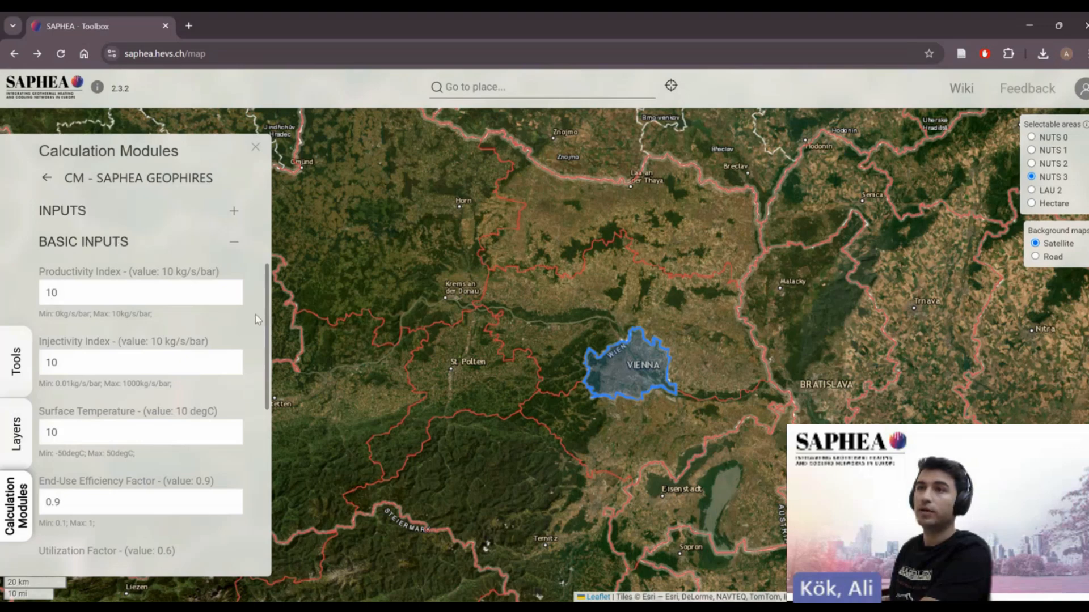
drag(268, 319, 269, 391)
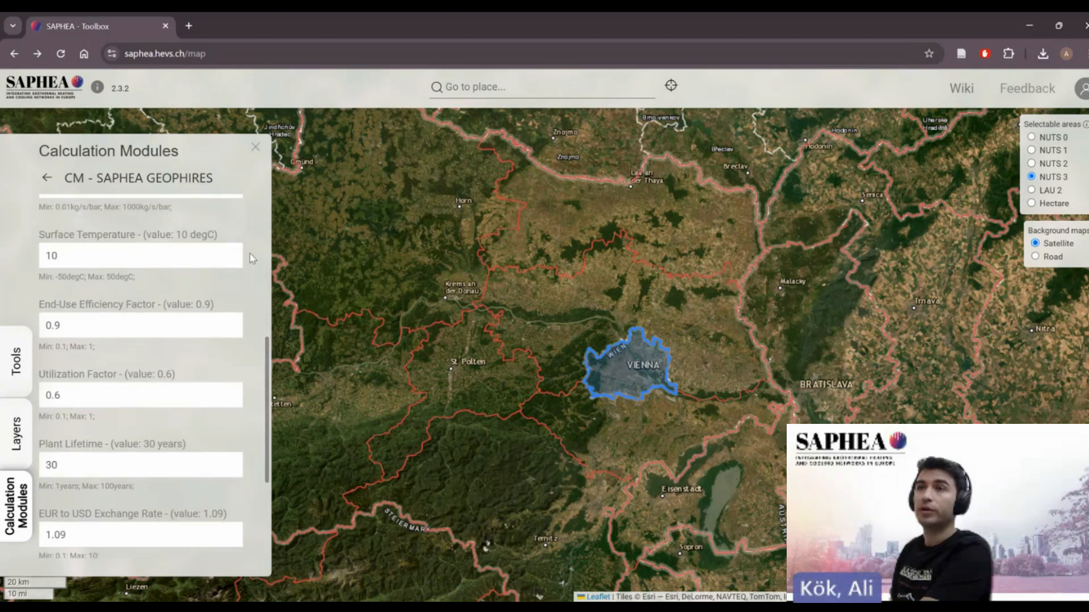
drag(271, 353, 270, 371)
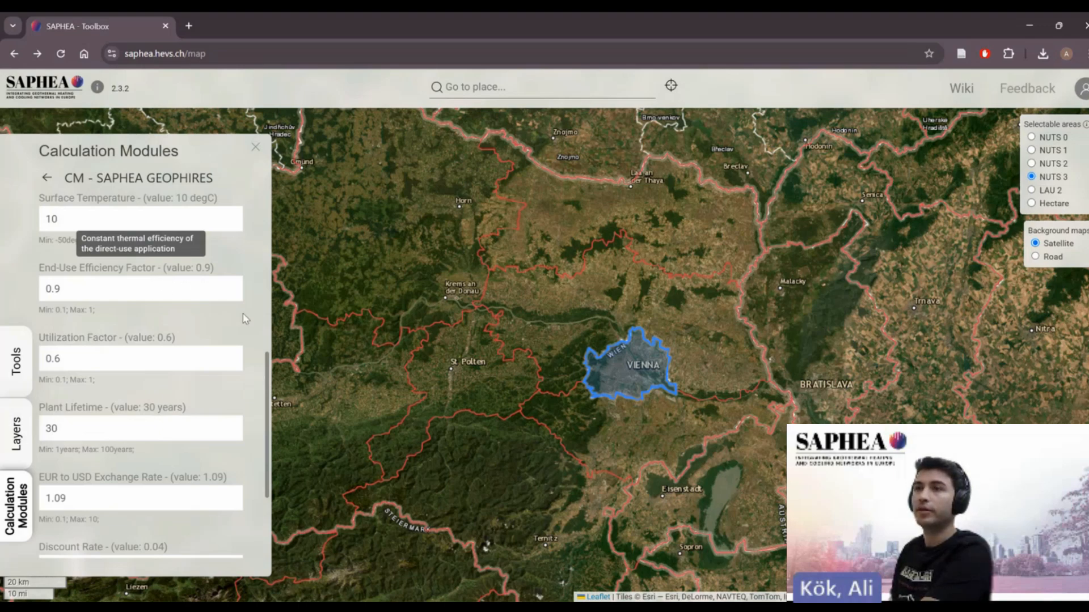
drag(268, 369, 273, 409)
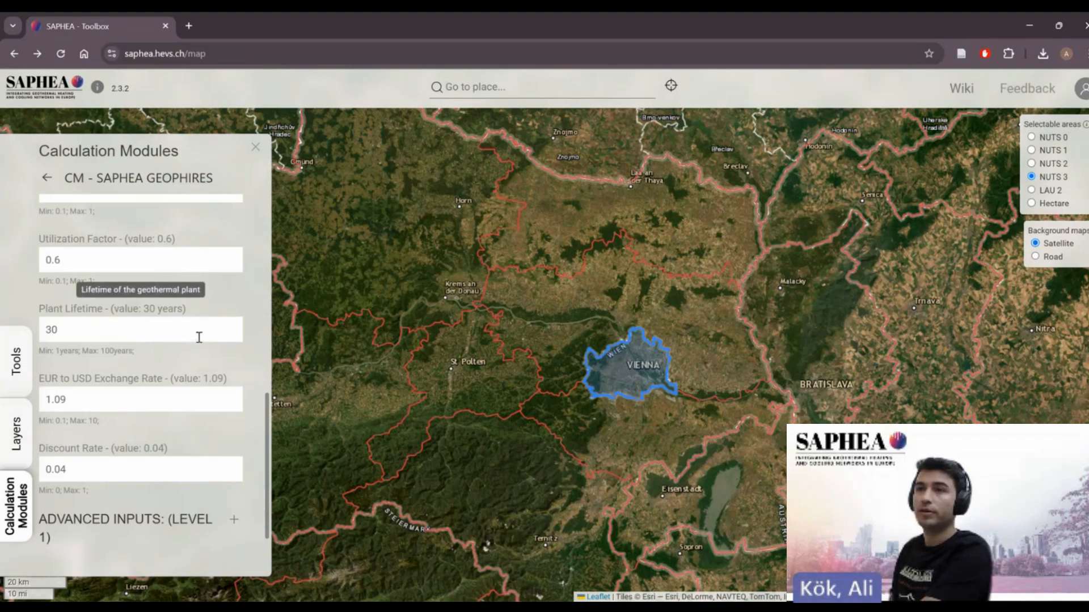
scroll(265, 426, down, 1)
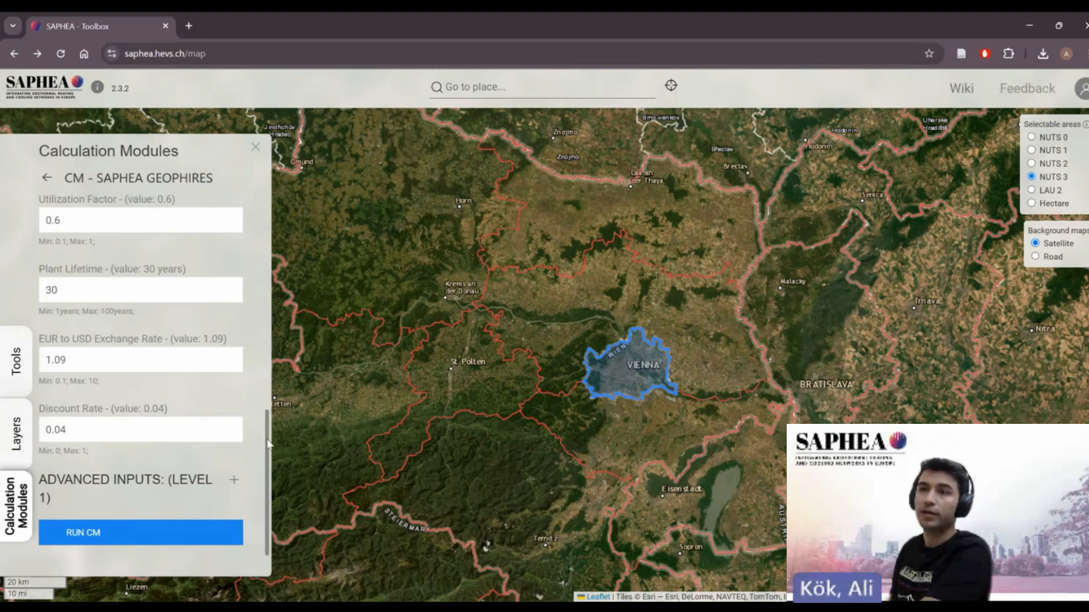
- Expand ADVANCED INPUTS and set the reservoir stimulation capital cost adjustment factor to 1.2
click(235, 481)
drag(267, 374, 268, 442)
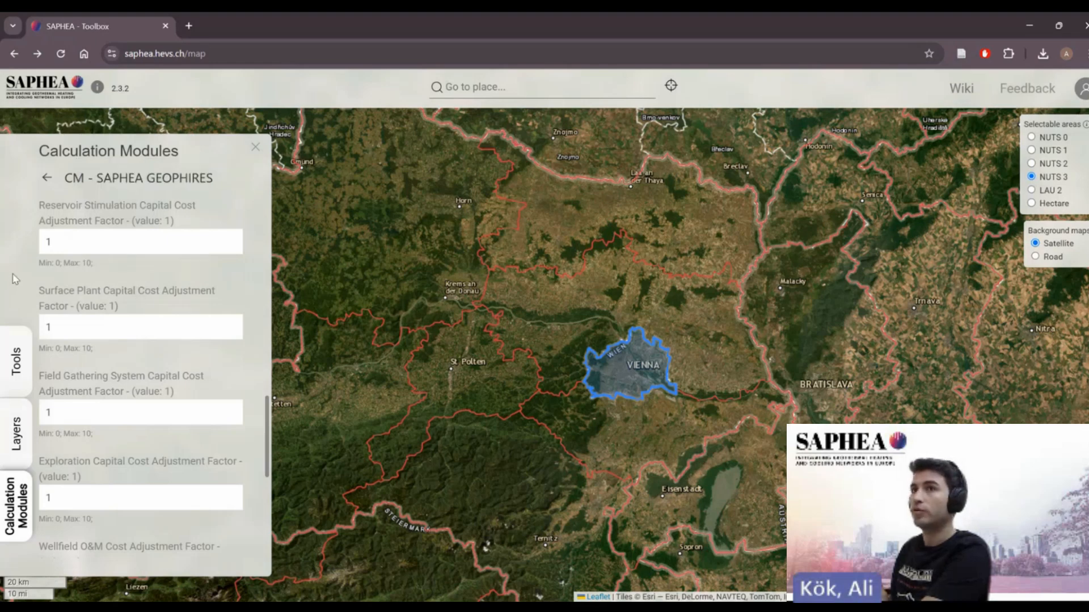
click(72, 244)
text(.2)
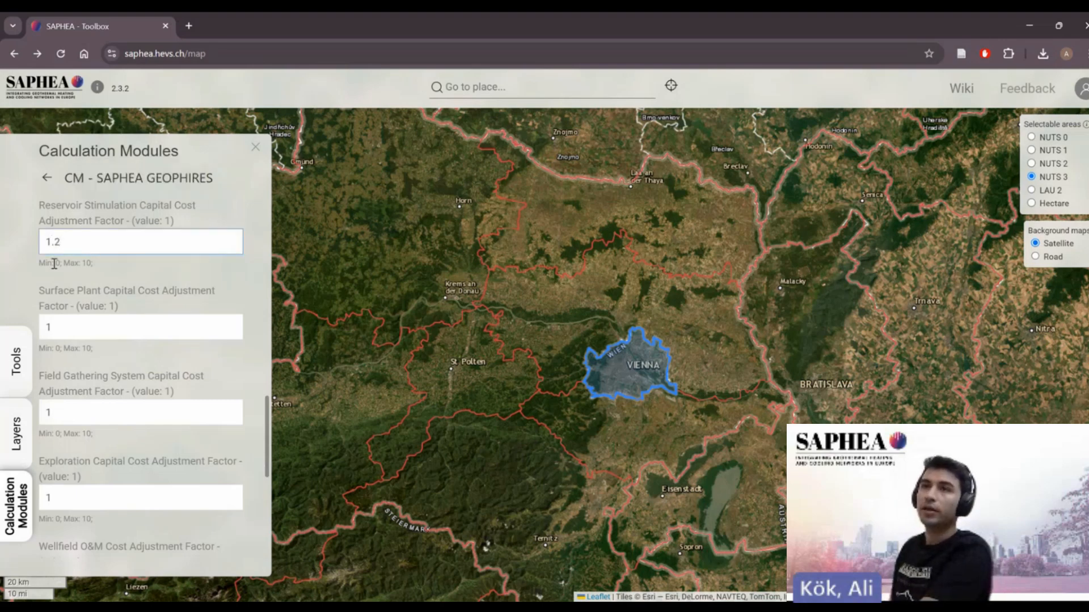
click(32, 274)
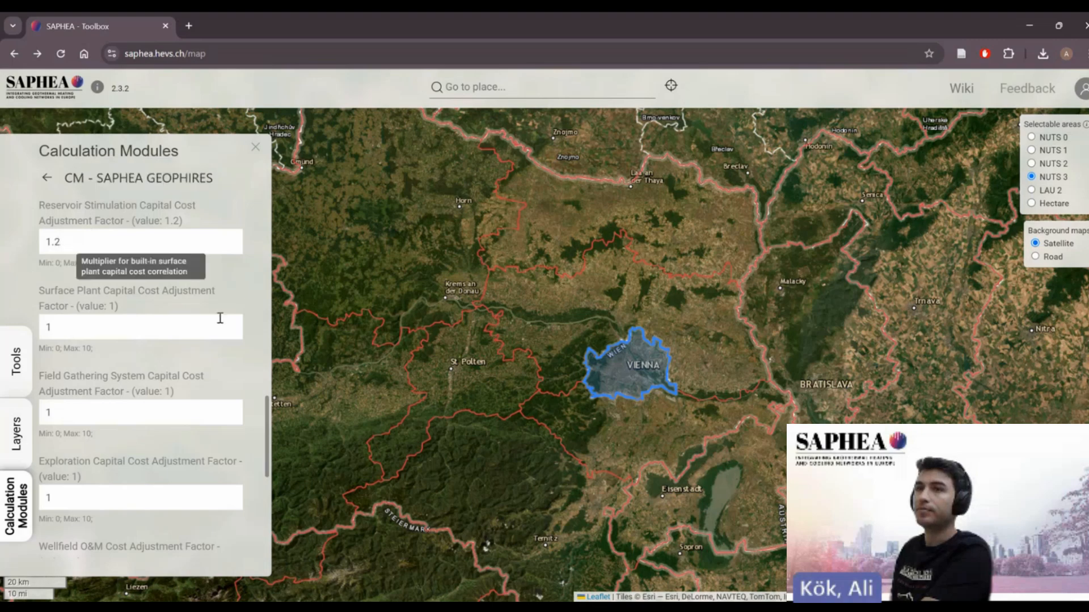
- Run the GEOPHIRES calculation module with the current input values
scroll(269, 408, down, 2)
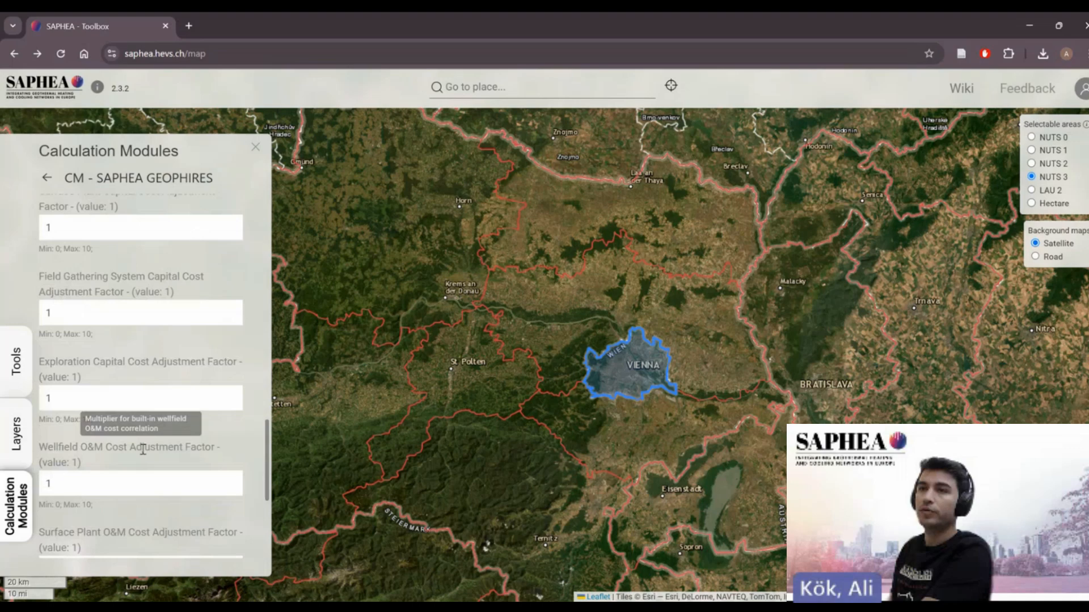
scroll(269, 448, down, 1)
drag(269, 448, 269, 504)
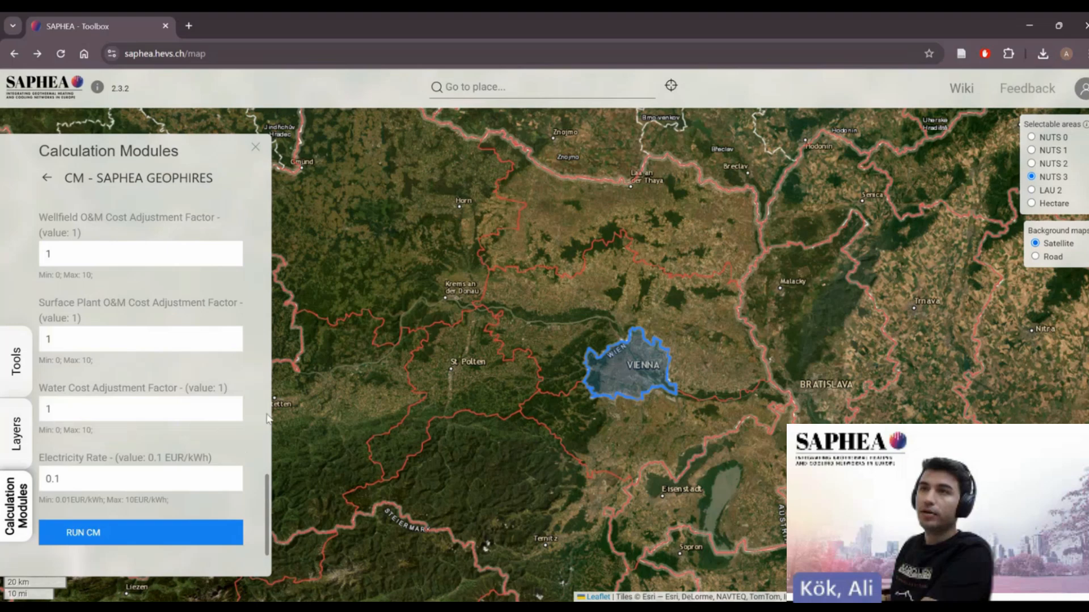
click(110, 547)
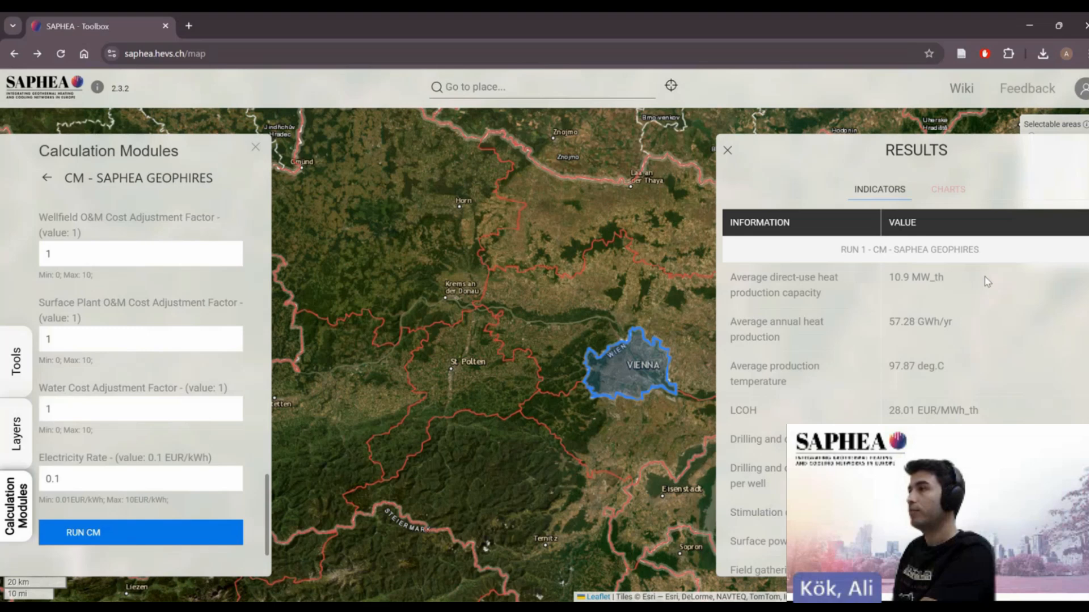
- Review the result indicators from heat production capacity down to operating and maintenance costs
scroll(1036, 259, down, 1)
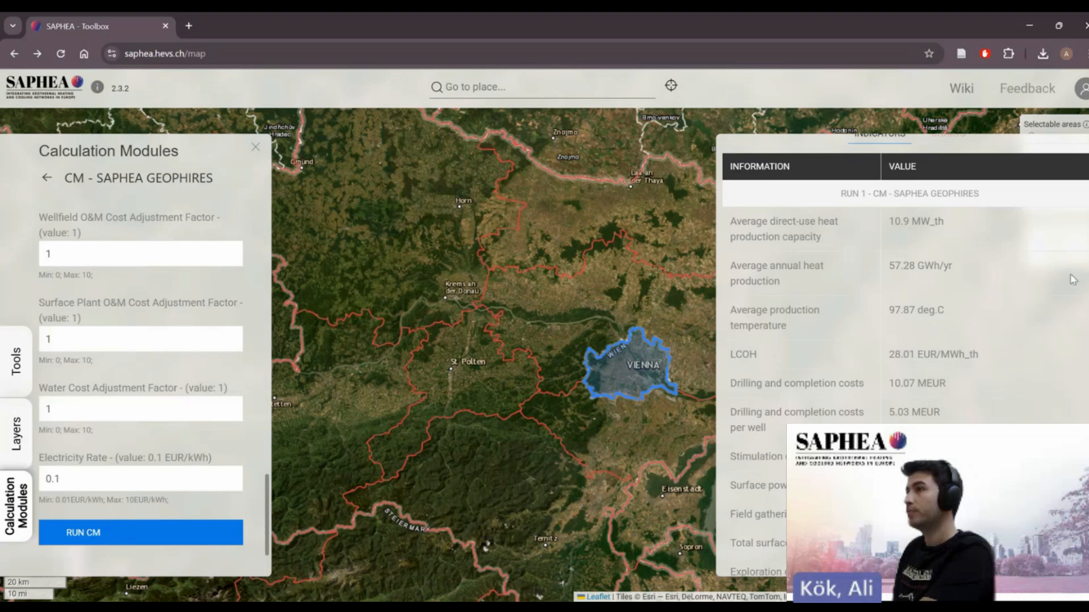
scroll(1071, 272, down, 1)
scroll(902, 354, down, 2)
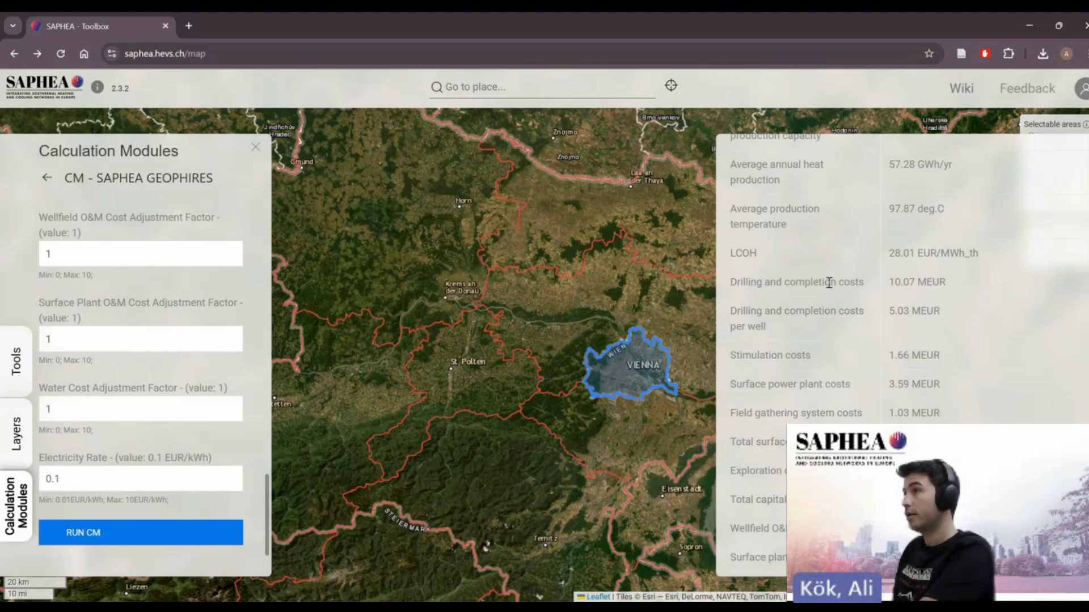
double_click(738, 500)
drag(765, 503, 790, 502)
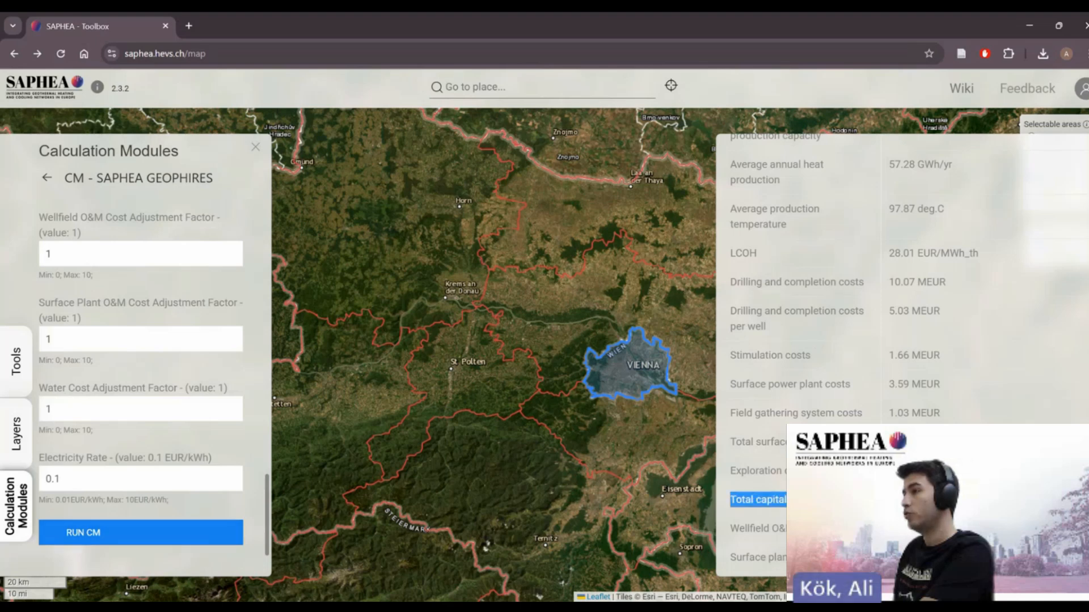
scroll(772, 258, down, 5)
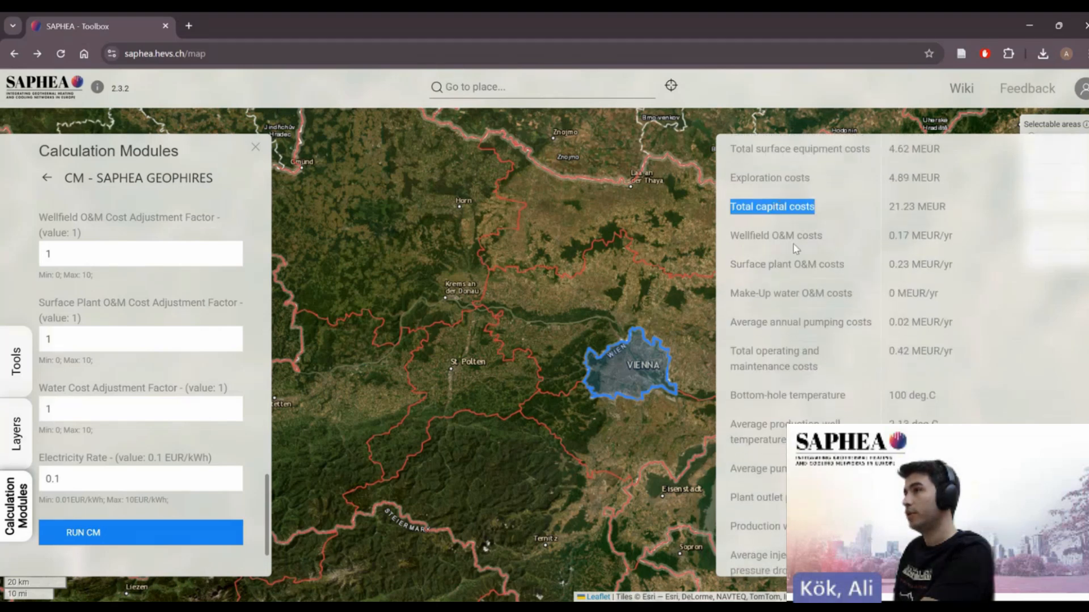
drag(731, 352, 965, 365)
click(996, 364)
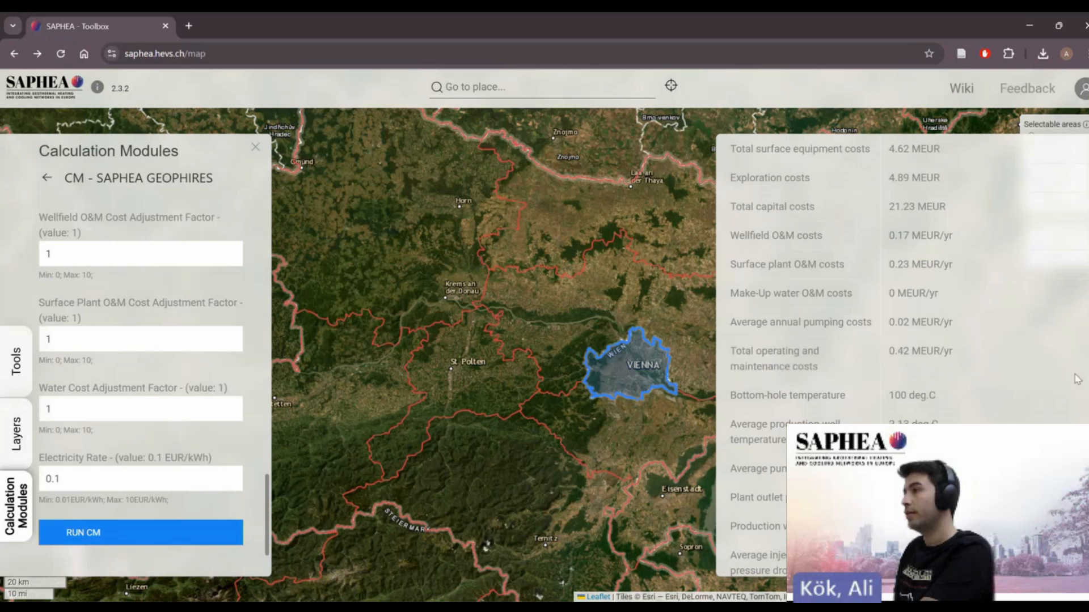
scroll(1077, 392, down, 2)
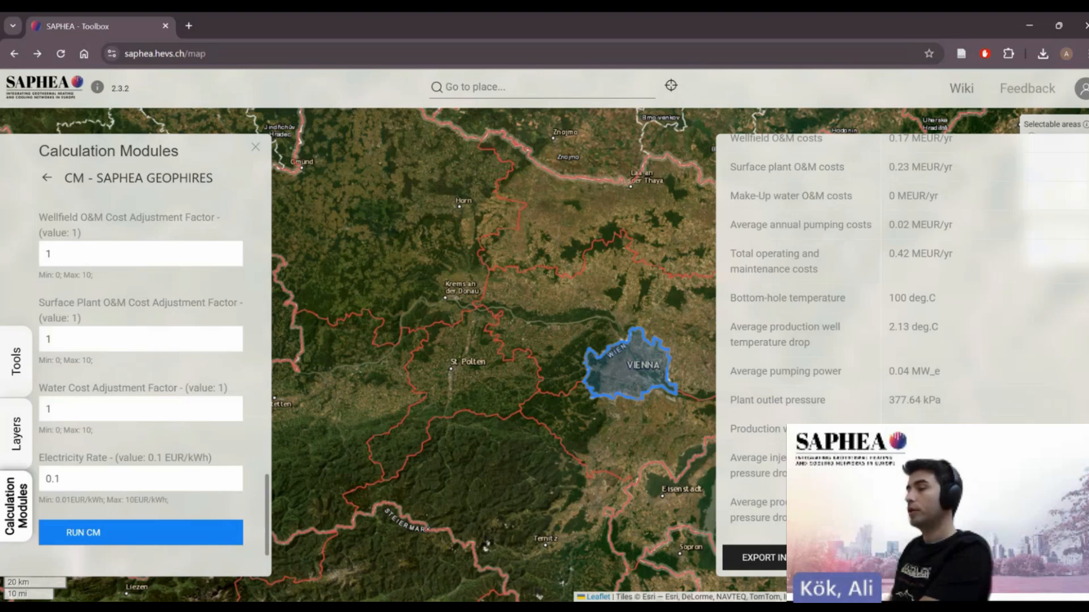
- Export the result indicators as a CSV file and open the downloaded report
click(764, 558)
key(Return)
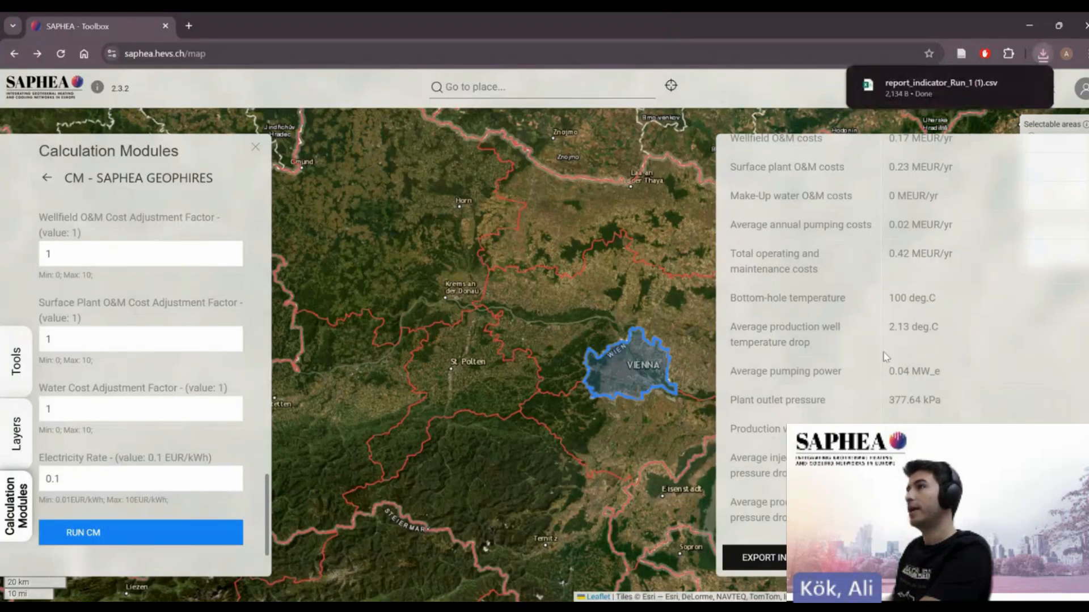
click(911, 92)
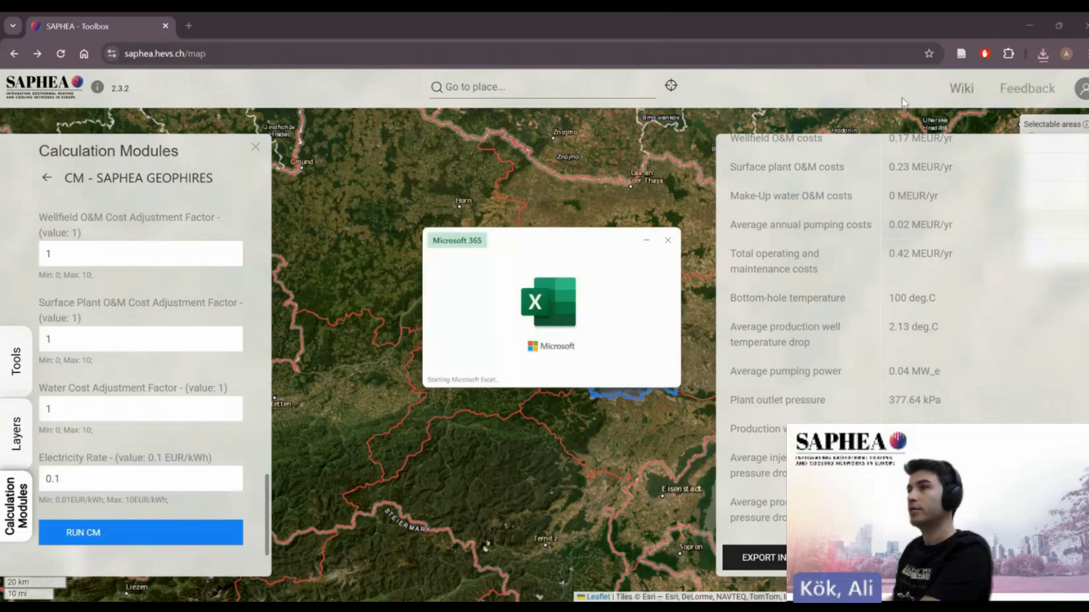
- Autofit the indicator name column in the exported report and review its input and output values
click(8, 158)
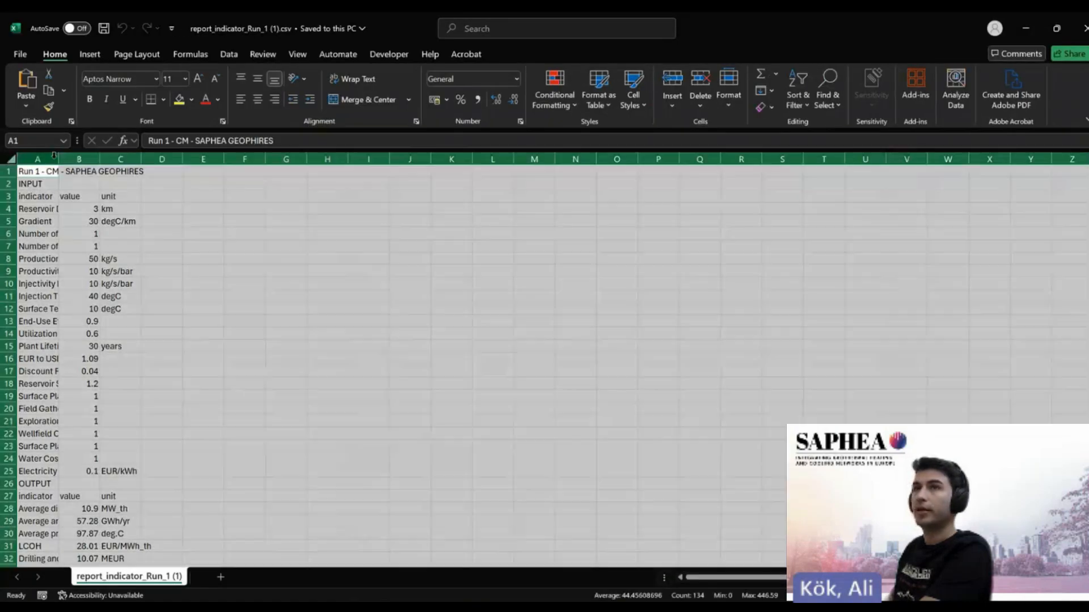
double_click(59, 159)
click(270, 282)
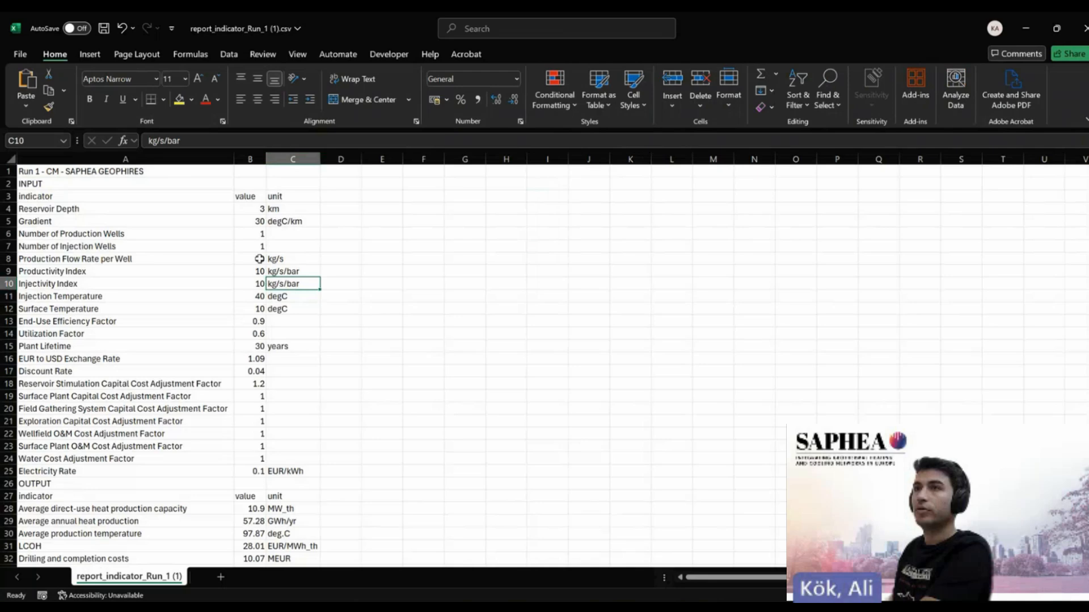
click(252, 172)
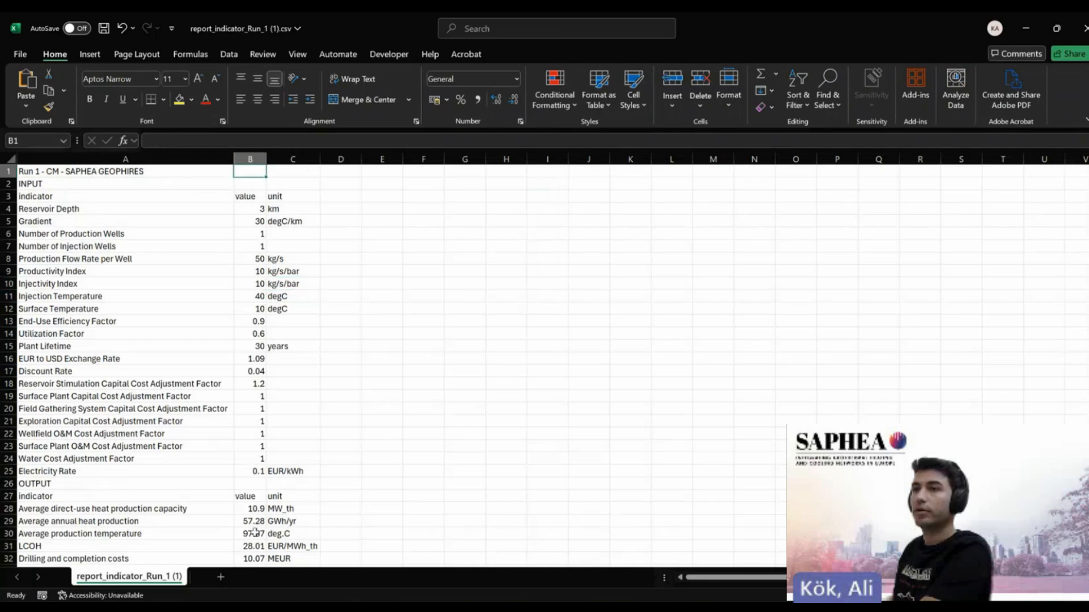
click(1021, 26)
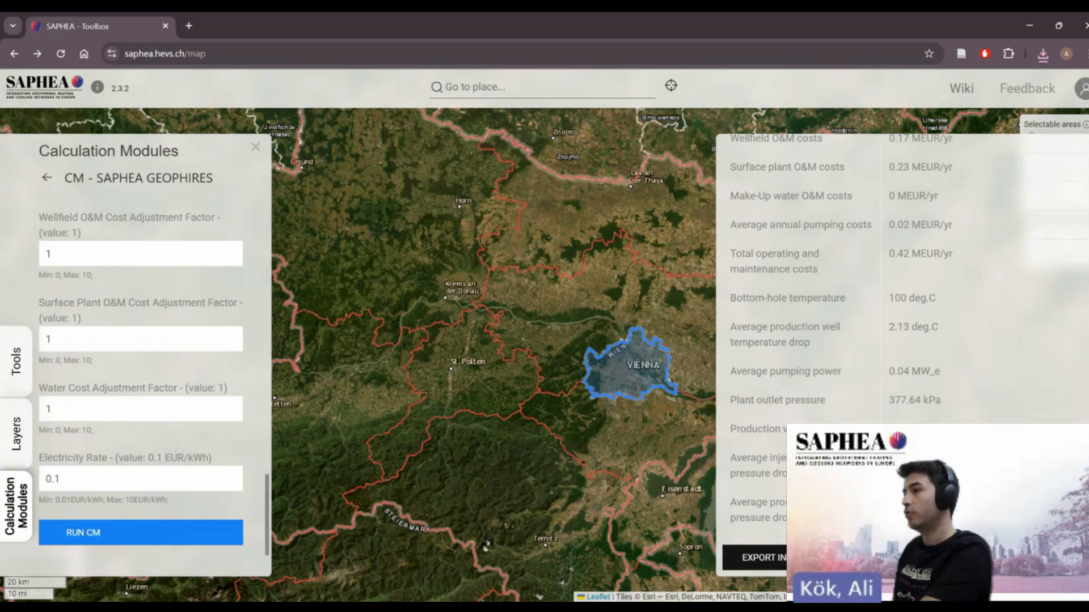
- Export the extra outputs as a zip archive and open the downloaded archive
click(806, 558)
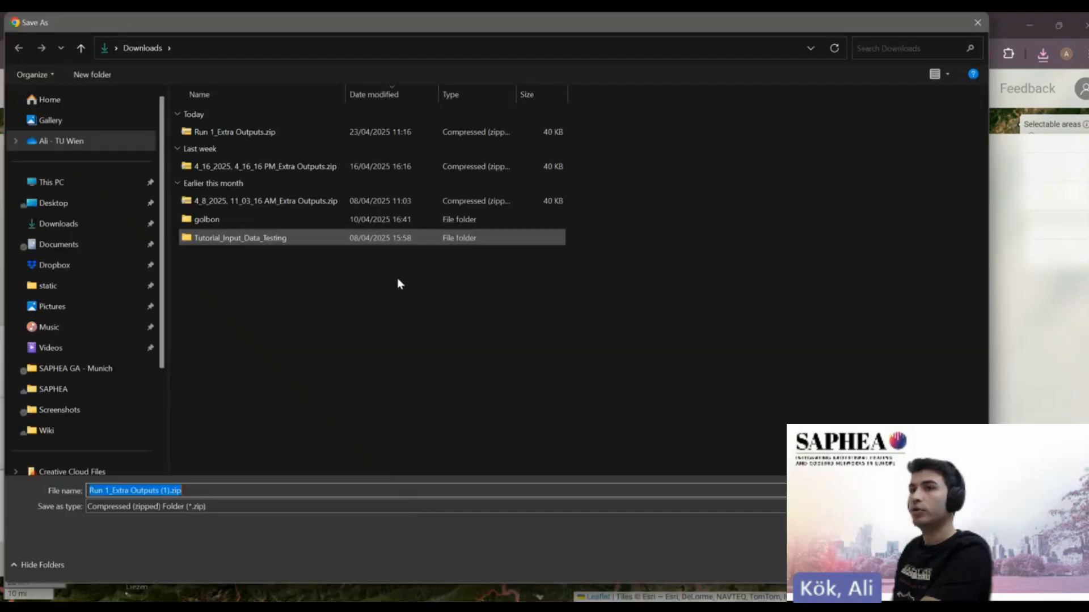
key(Return)
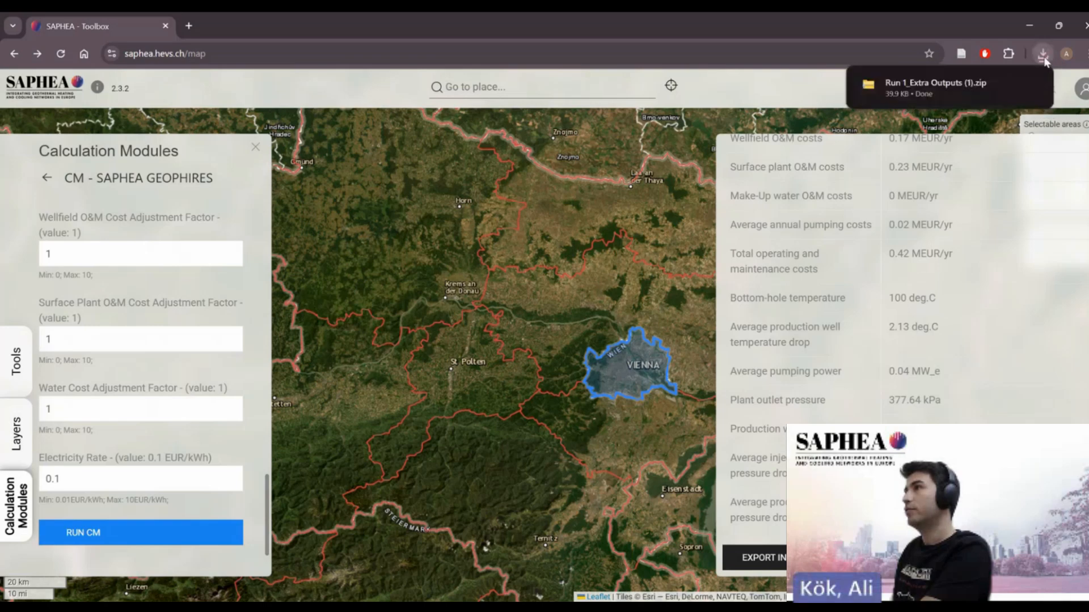
click(902, 86)
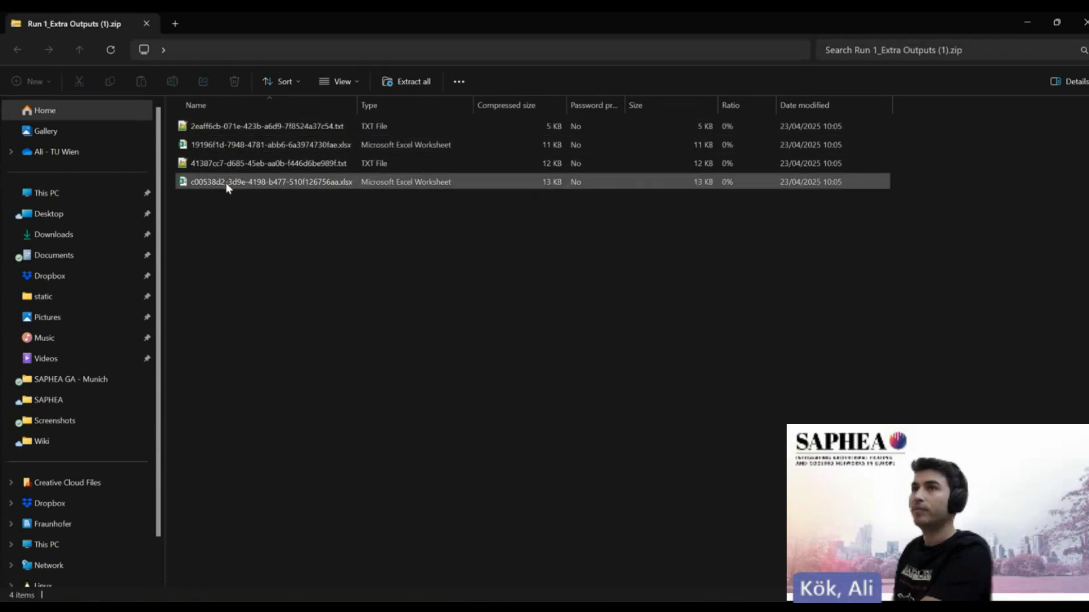
- Open the first text output file in the archive and scroll through the simulation results
double_click(270, 126)
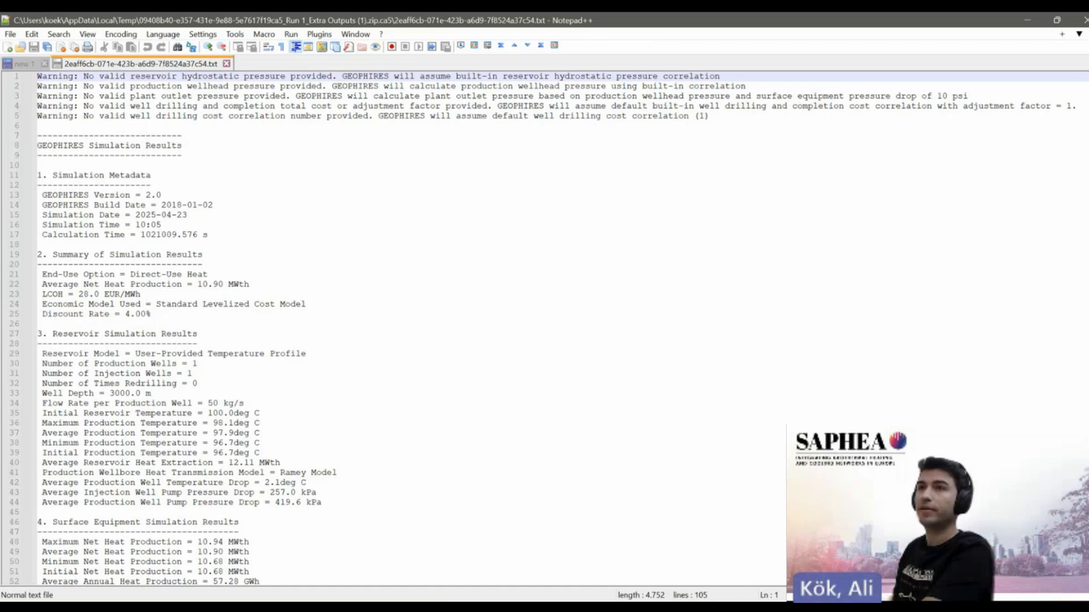
scroll(397, 329, down, 5)
scroll(1079, 363, down, 15)
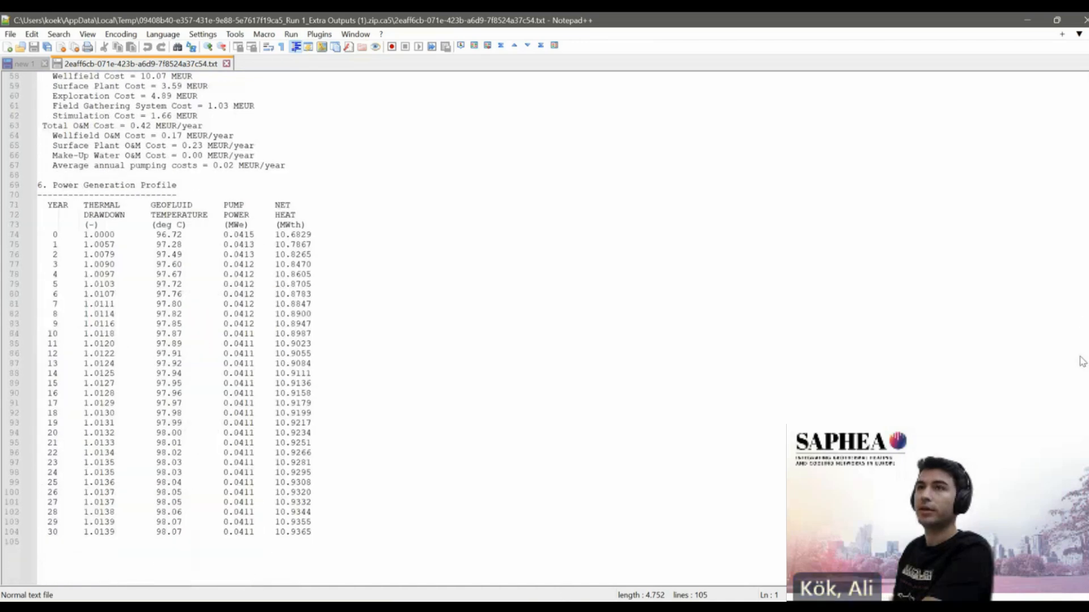
click(1027, 20)
- Open the second text output file and scroll through the case report and generation profile
click(229, 166)
double_click(229, 166)
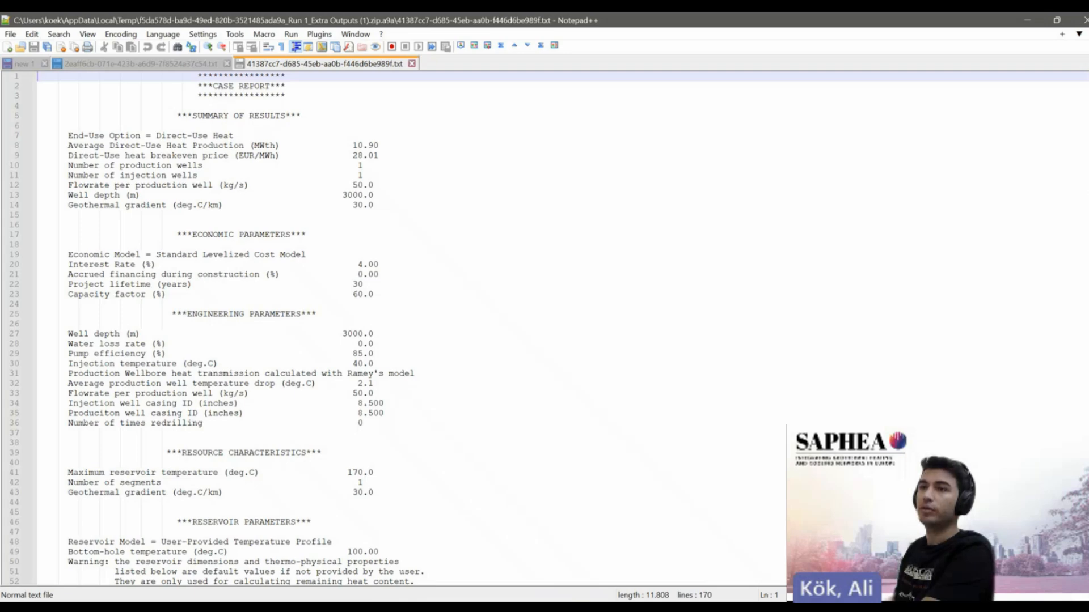
scroll(1076, 383, down, 20)
scroll(1072, 362, up, 5)
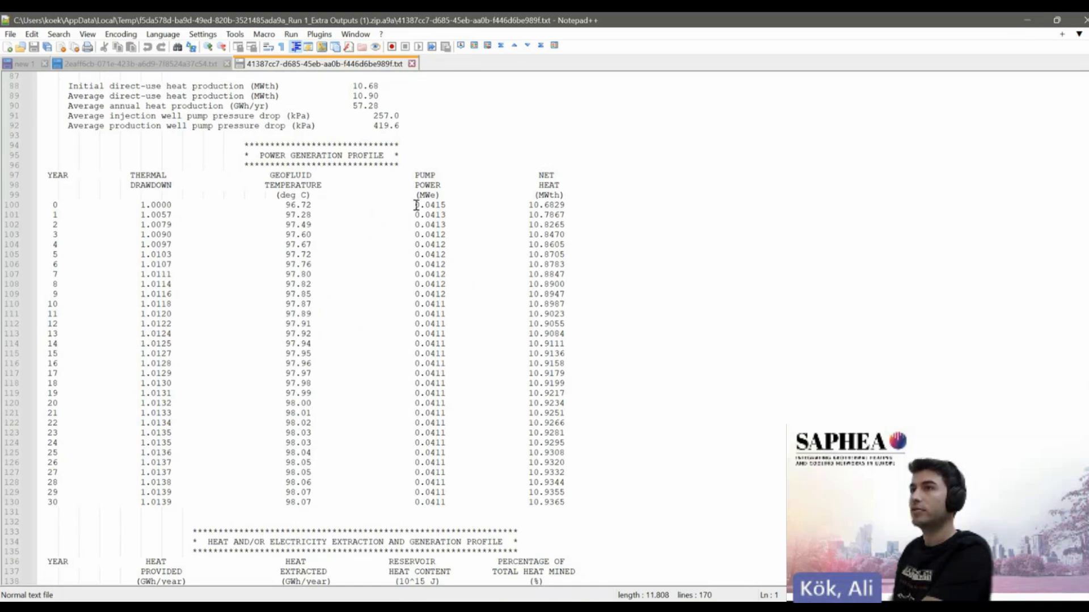
click(1027, 21)
- Open the first Excel workbook from the archive, enable editing and autofit the parameter column
click(222, 146)
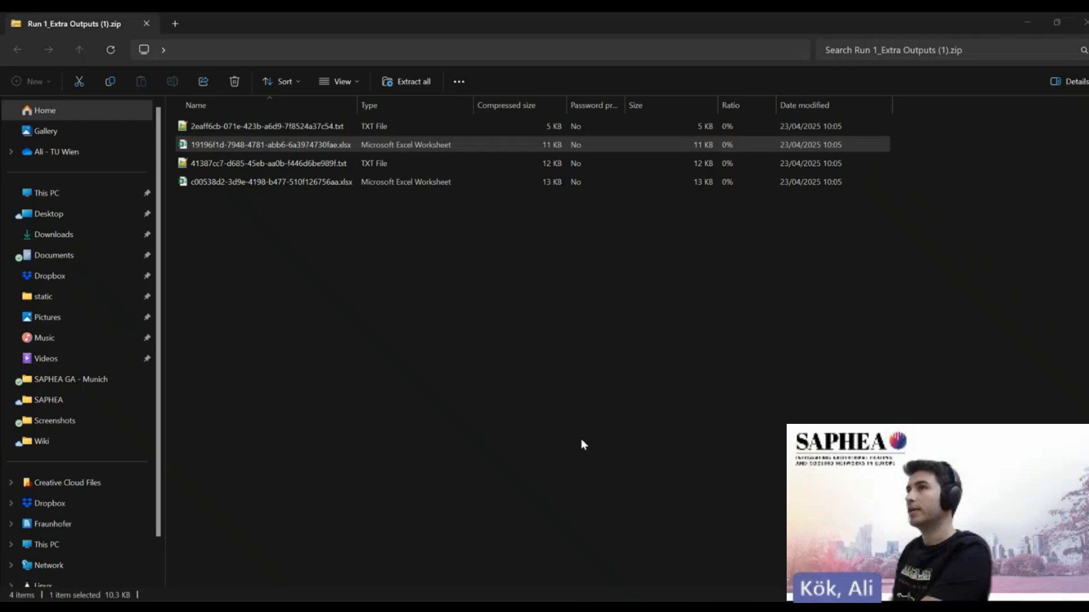
click(261, 144)
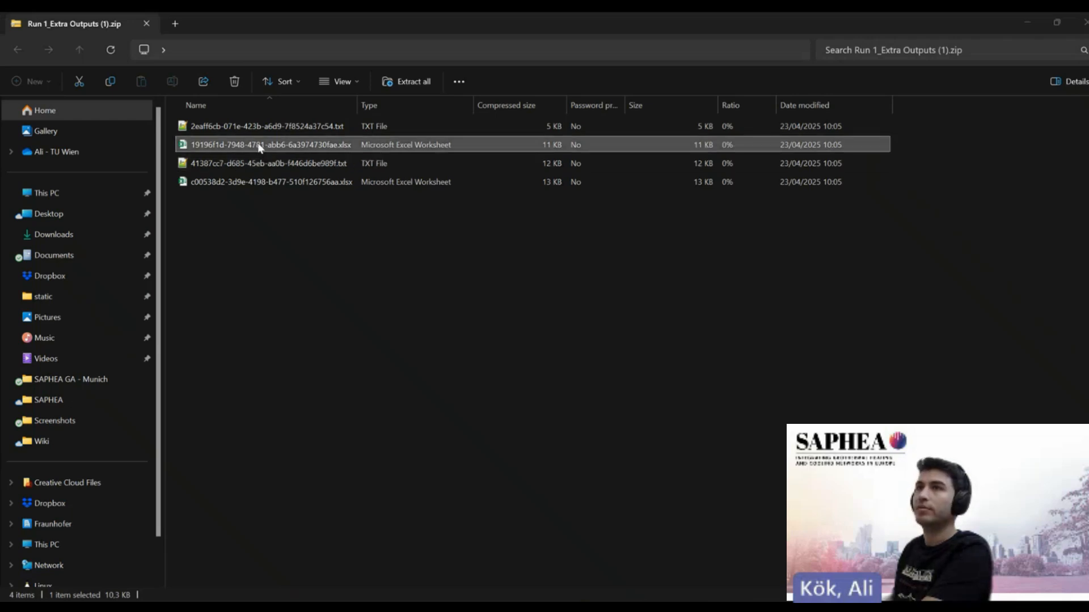
click(694, 609)
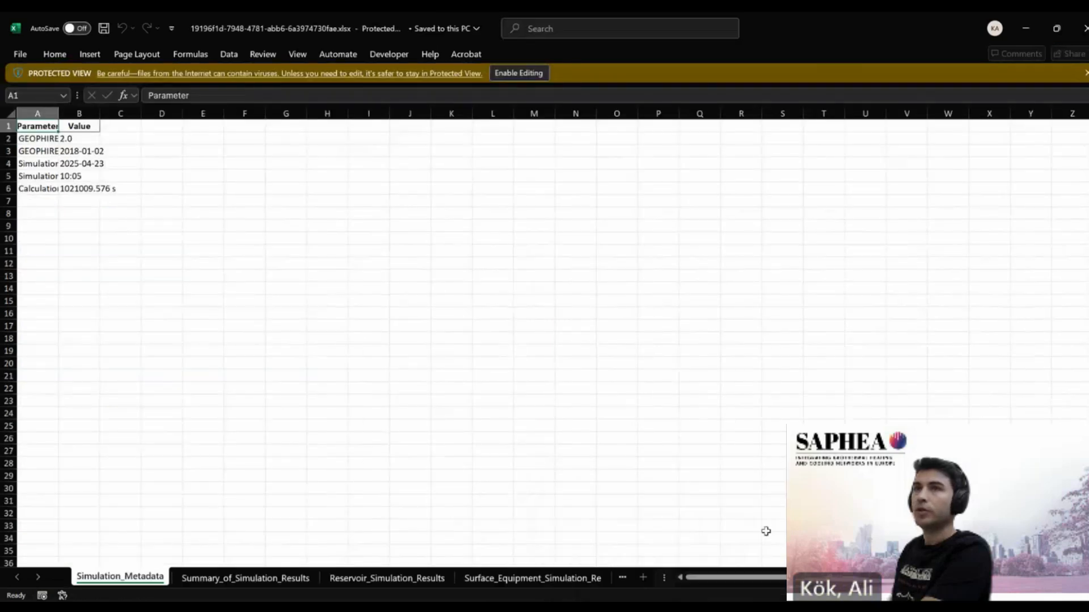
click(518, 73)
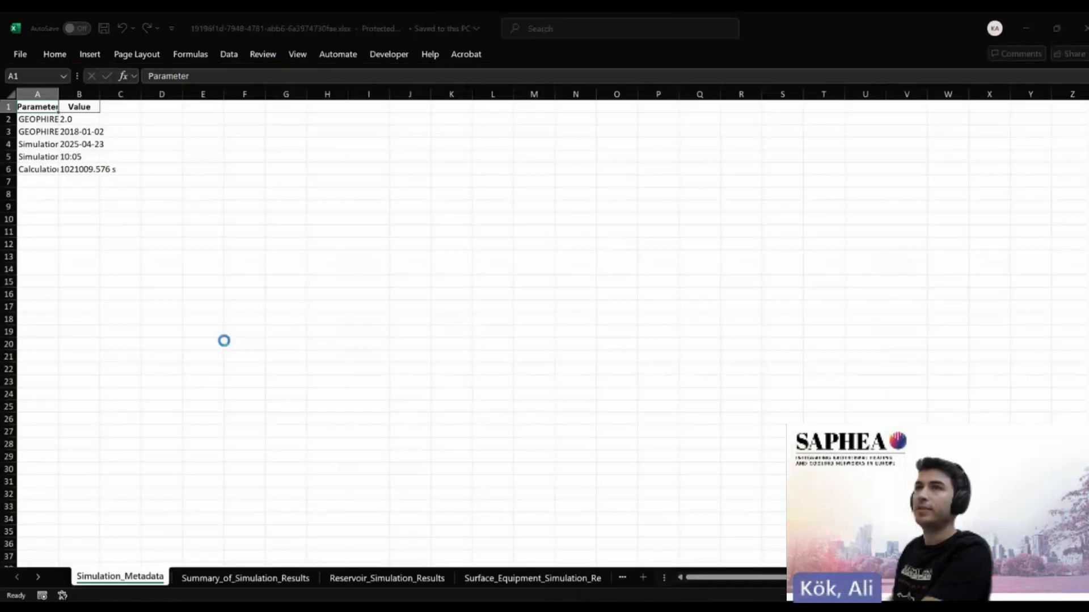
click(52, 159)
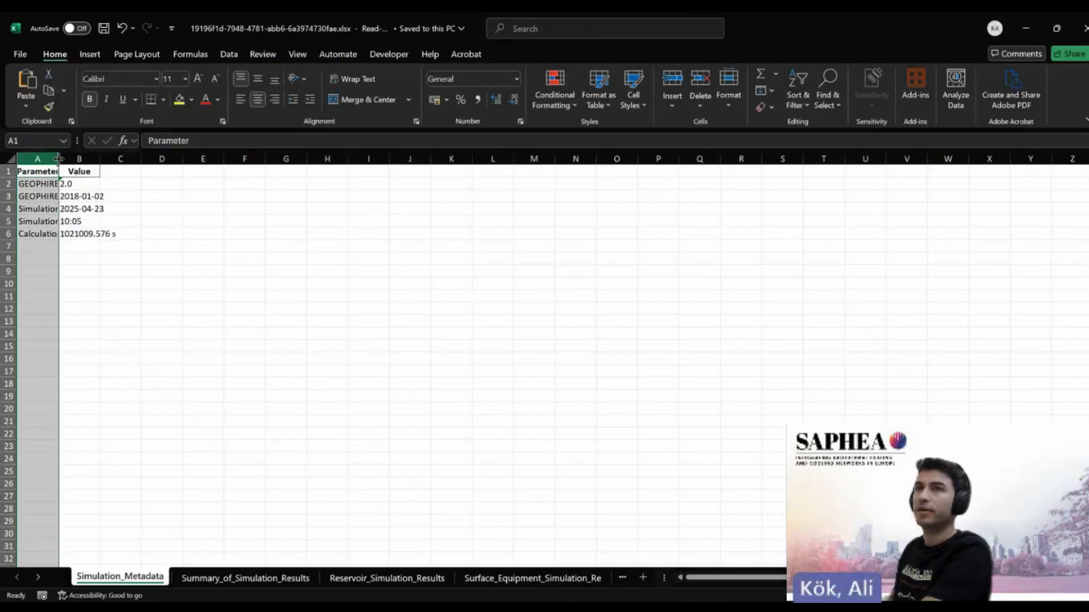
click(10, 159)
double_click(59, 159)
click(231, 195)
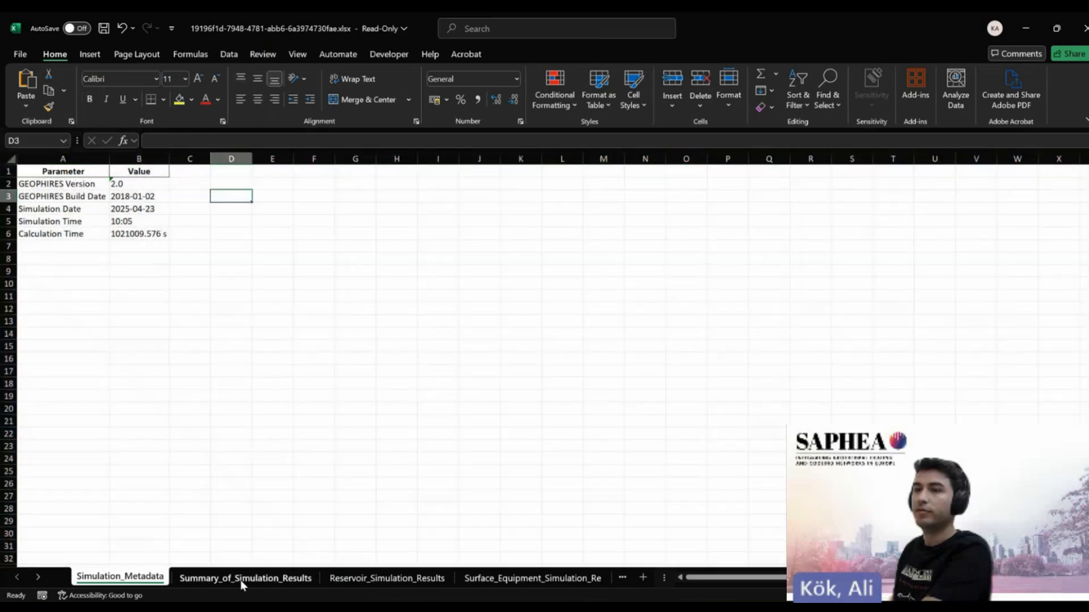
- Browse the workbook's sheets and autofit the columns of the Power_Generation_Profile sheet
click(525, 579)
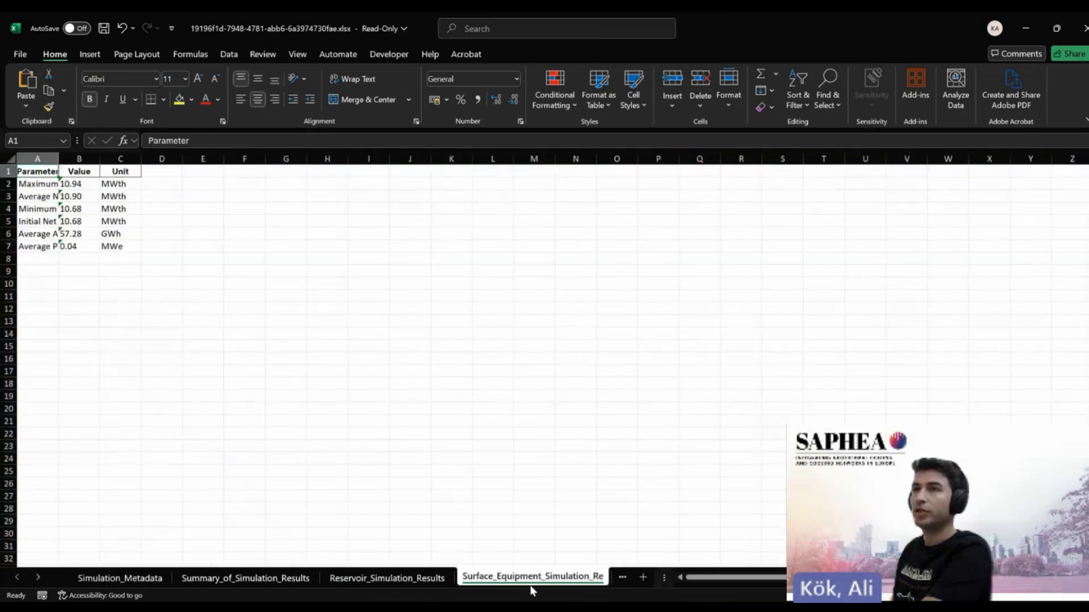
click(622, 577)
click(618, 576)
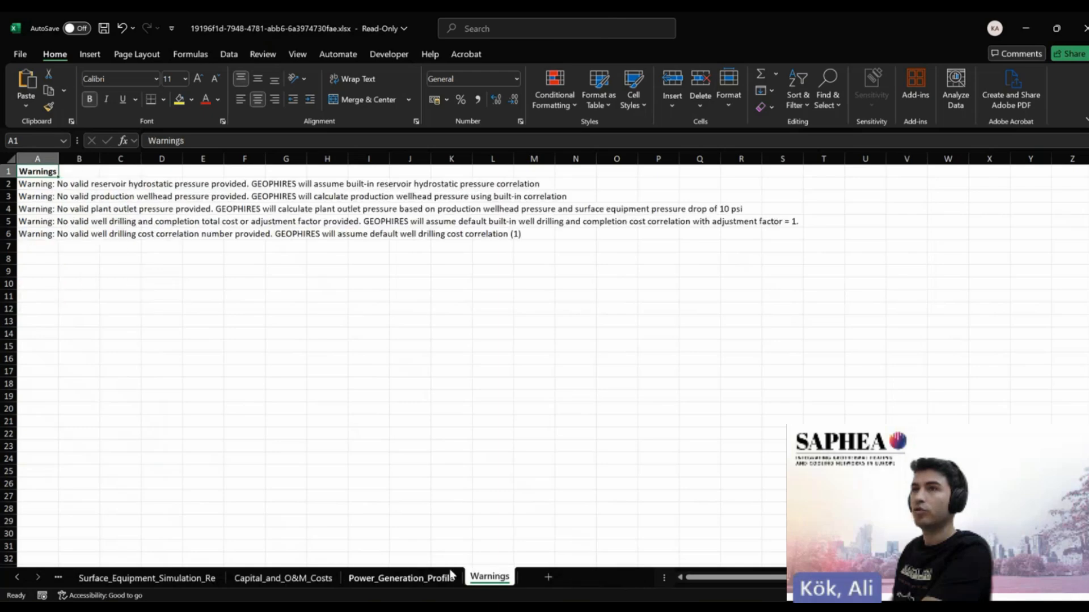
click(401, 577)
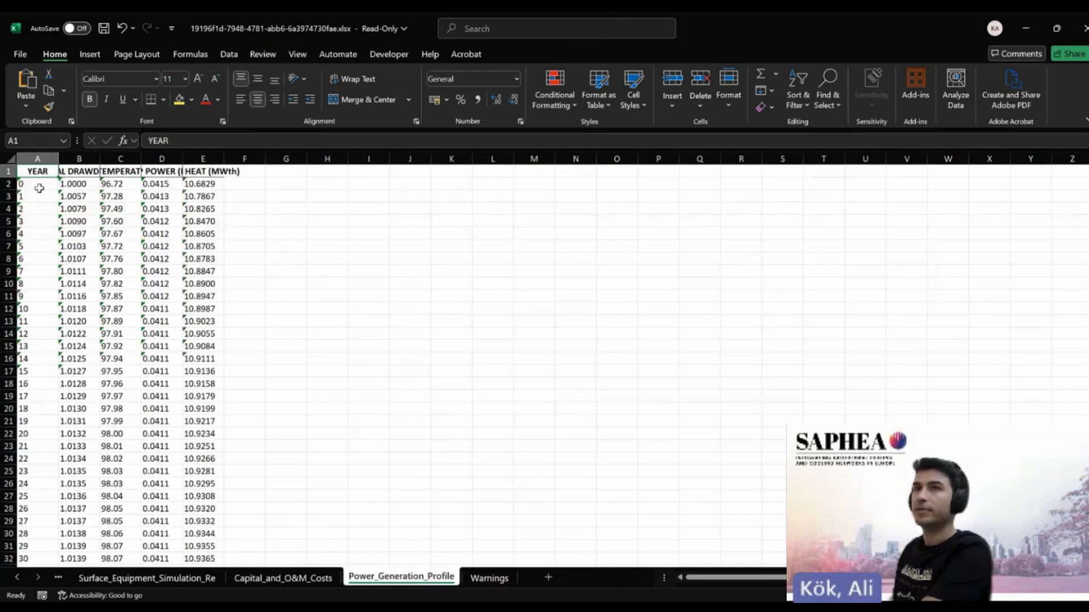
click(13, 158)
double_click(58, 158)
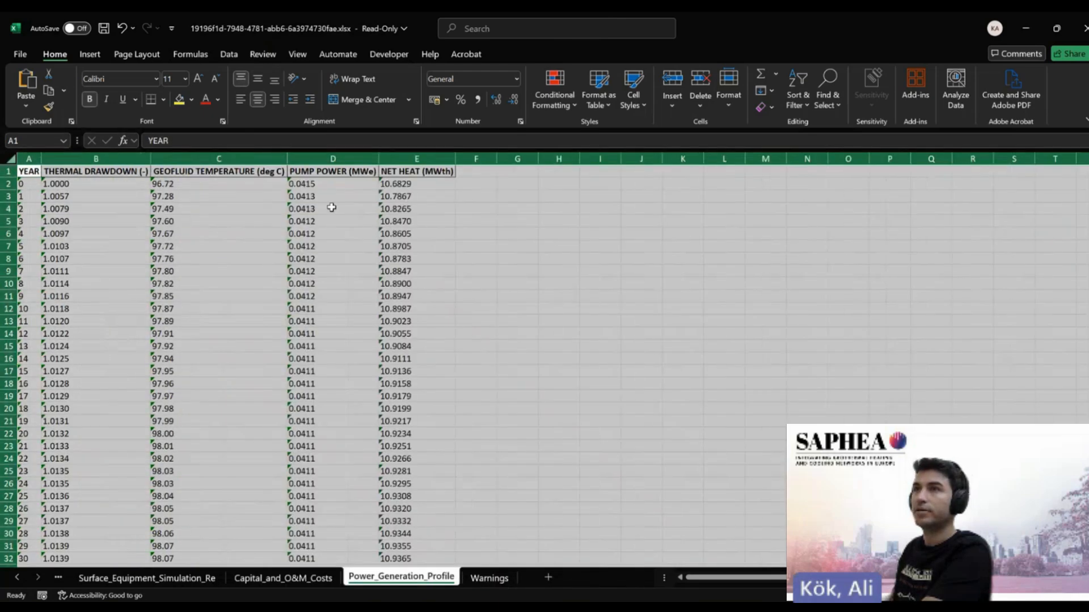
click(361, 209)
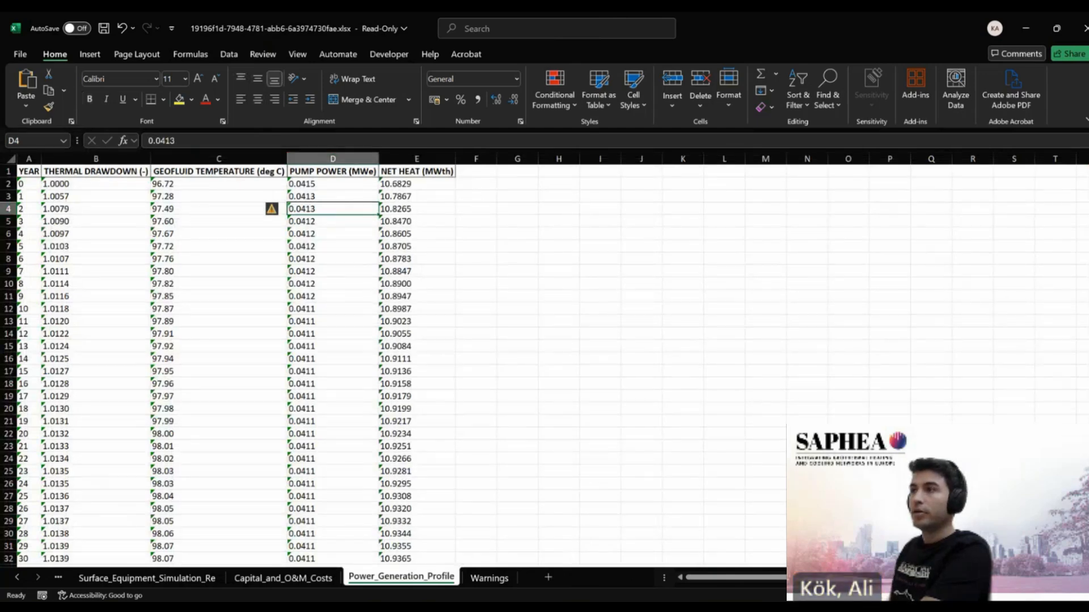
click(551, 609)
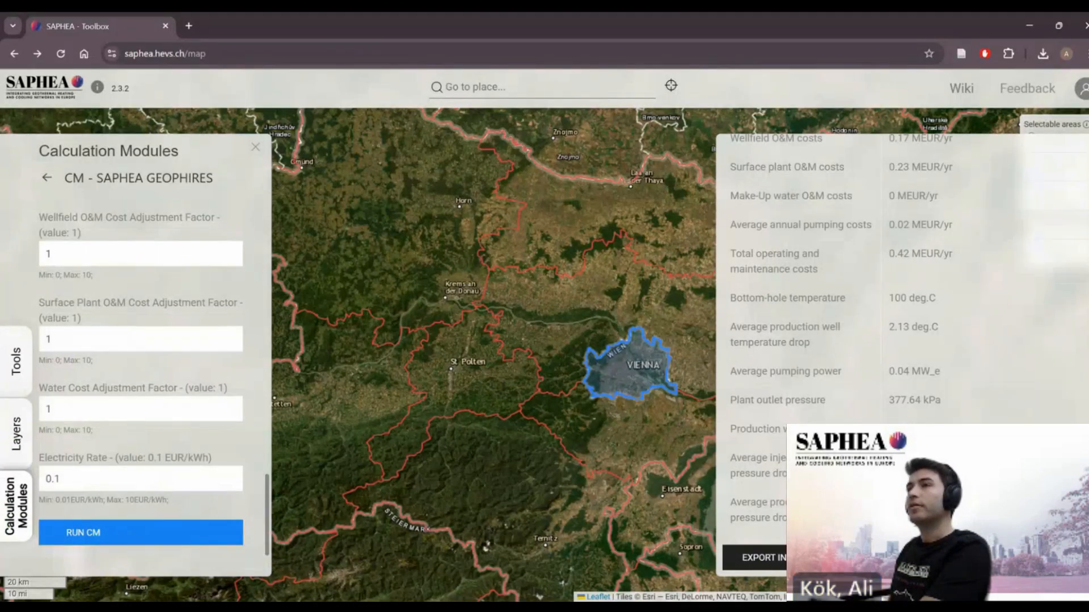
- Open the SAPHEA project wiki from the toolbox
click(962, 89)
click(364, 214)
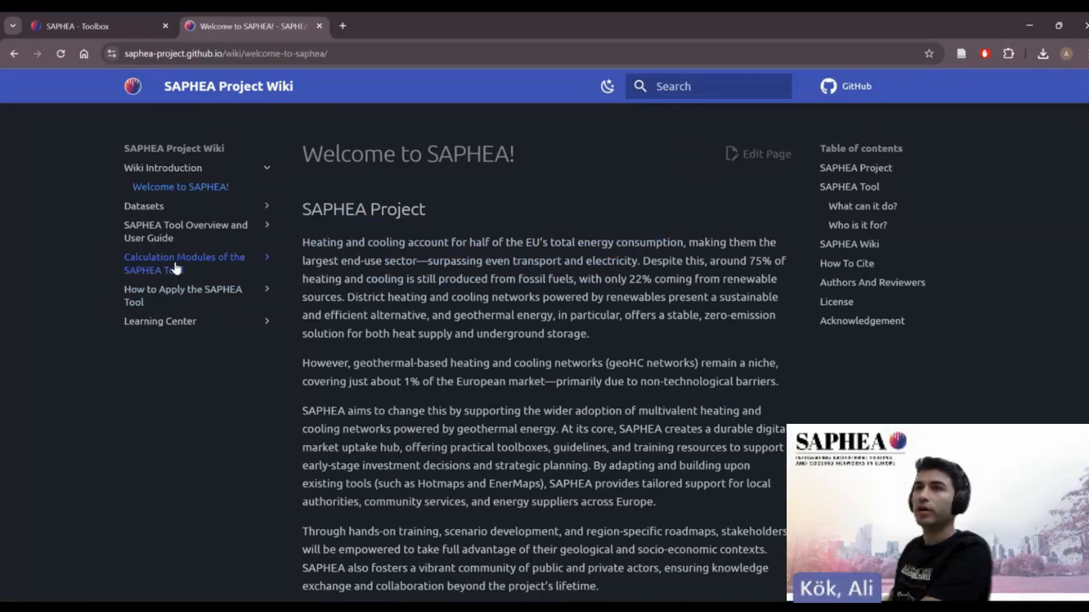
- Open the CM: SAPHEA Geophires page in the wiki under Calculation Modules of the SAPHEA Tool and Demand
click(171, 271)
click(152, 321)
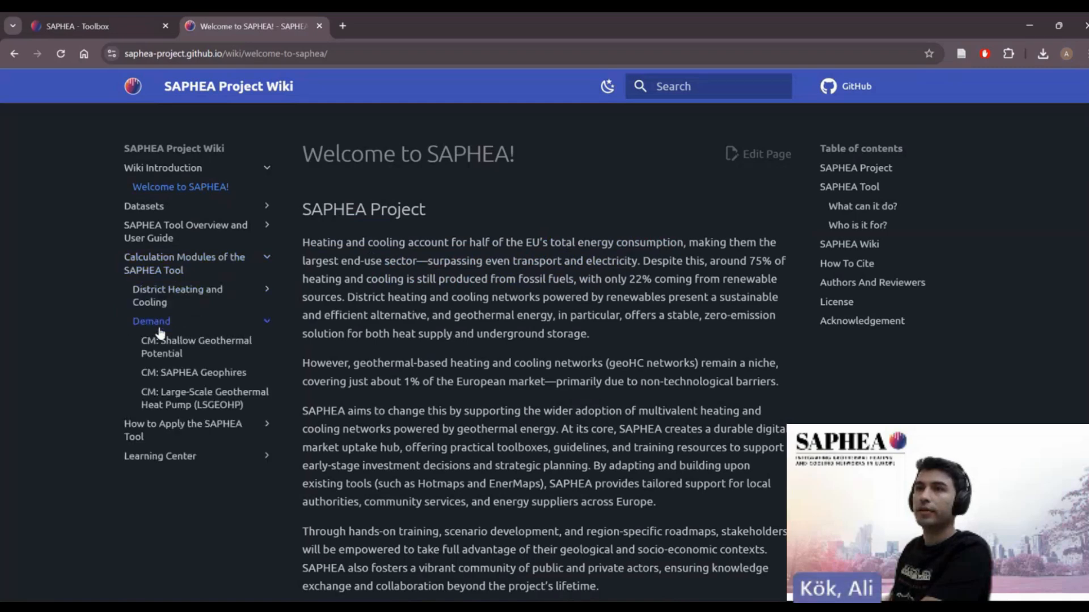
click(190, 373)
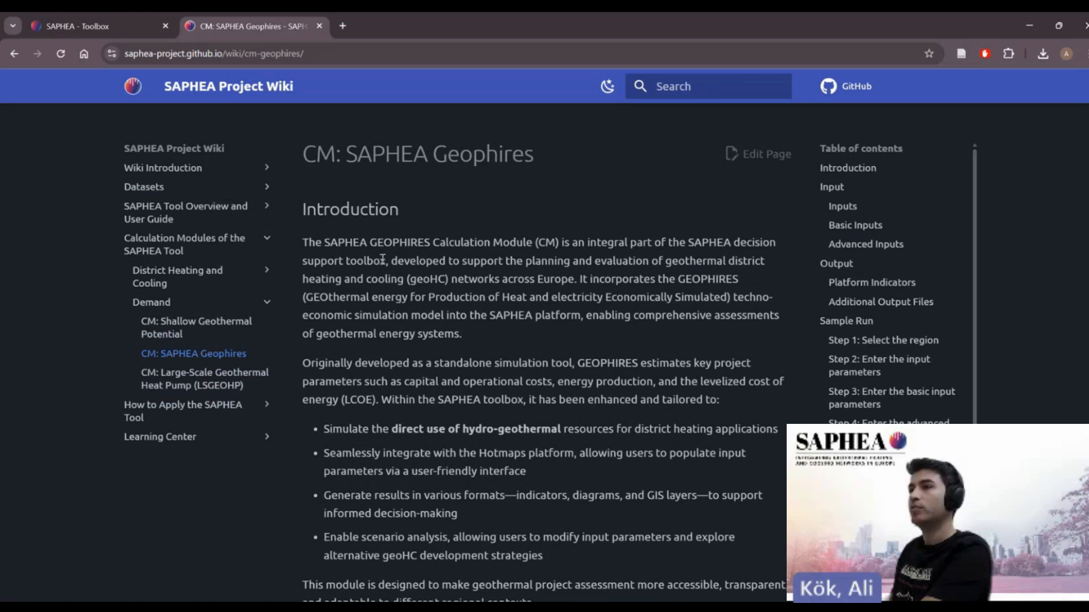
- Read through the Geophires wiki page's input, output and sample run sections, then return to the toolbox tab
scroll(358, 245, down, 9)
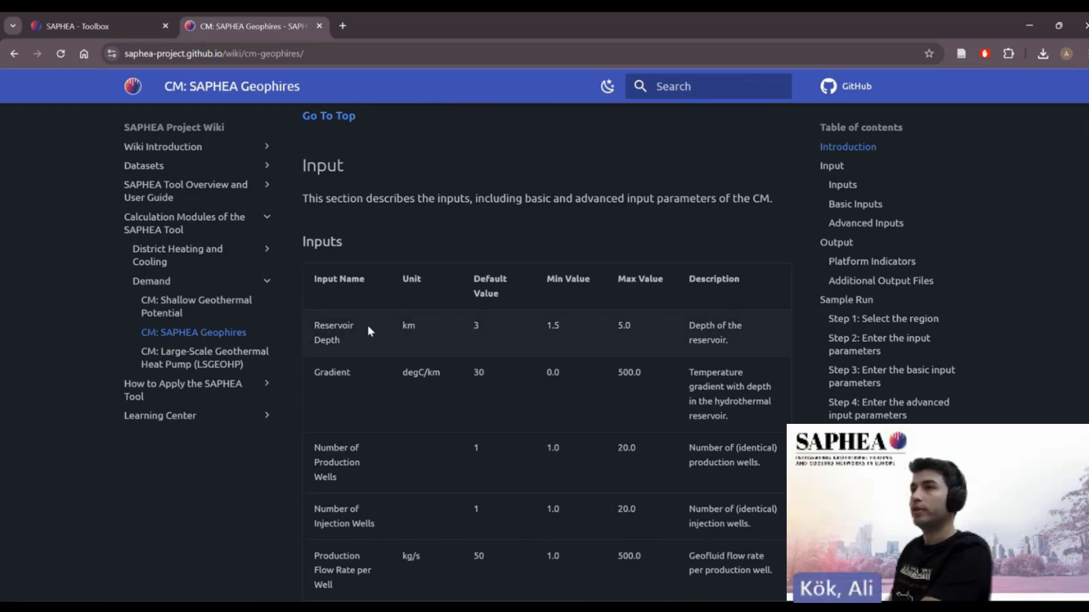
scroll(569, 335, down, 12)
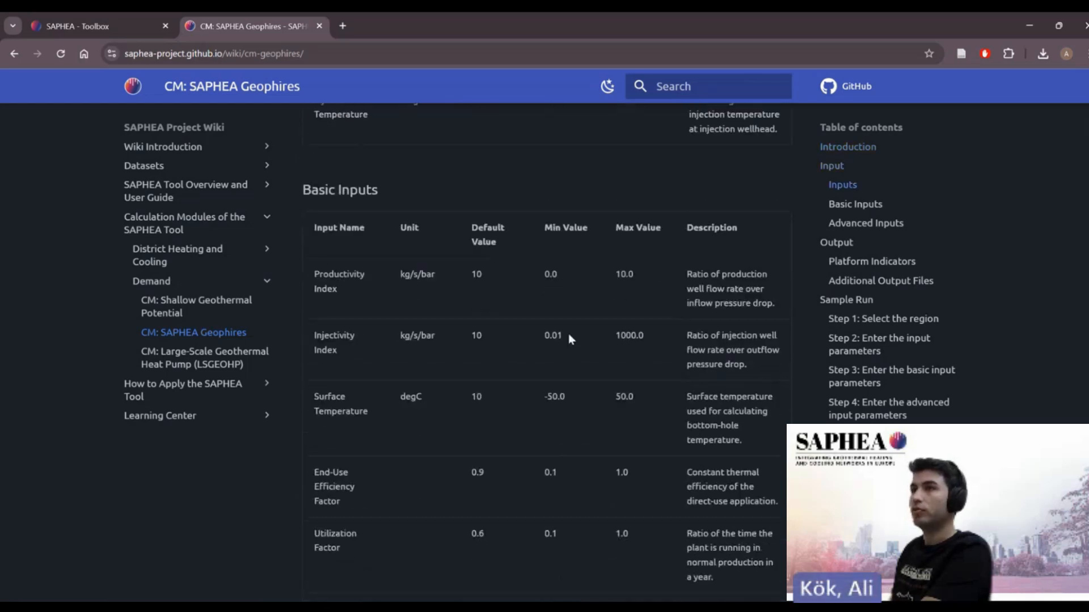
scroll(365, 315, down, 15)
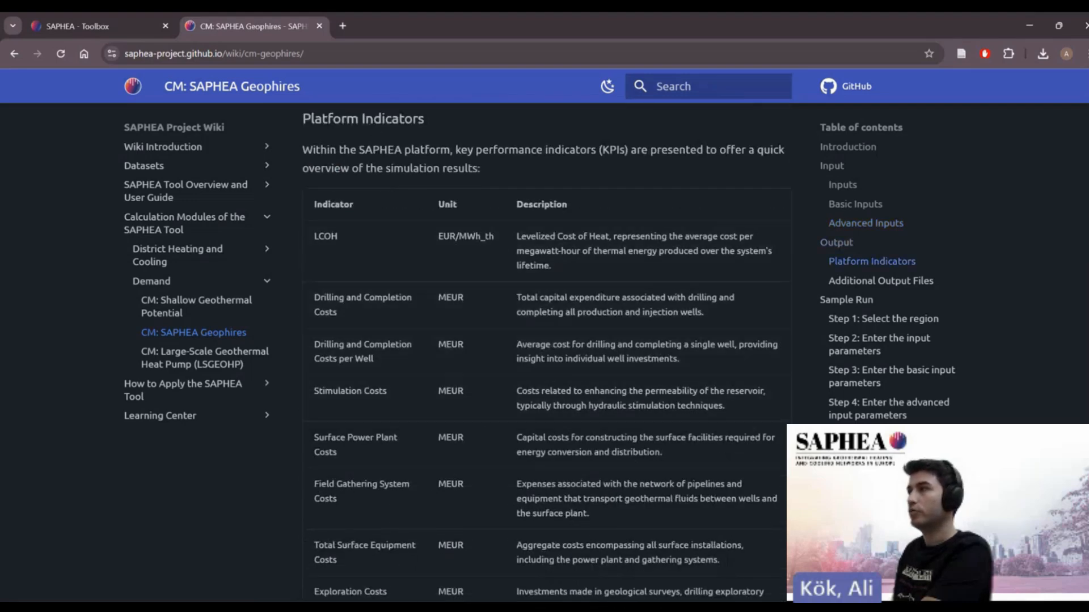
scroll(515, 315, down, 2)
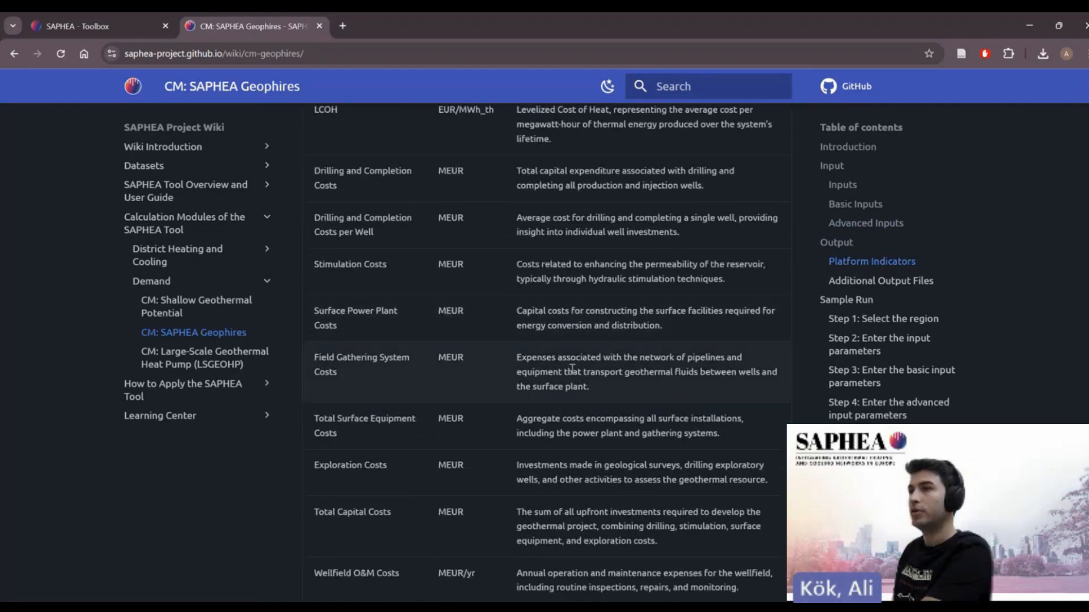
scroll(395, 362, down, 14)
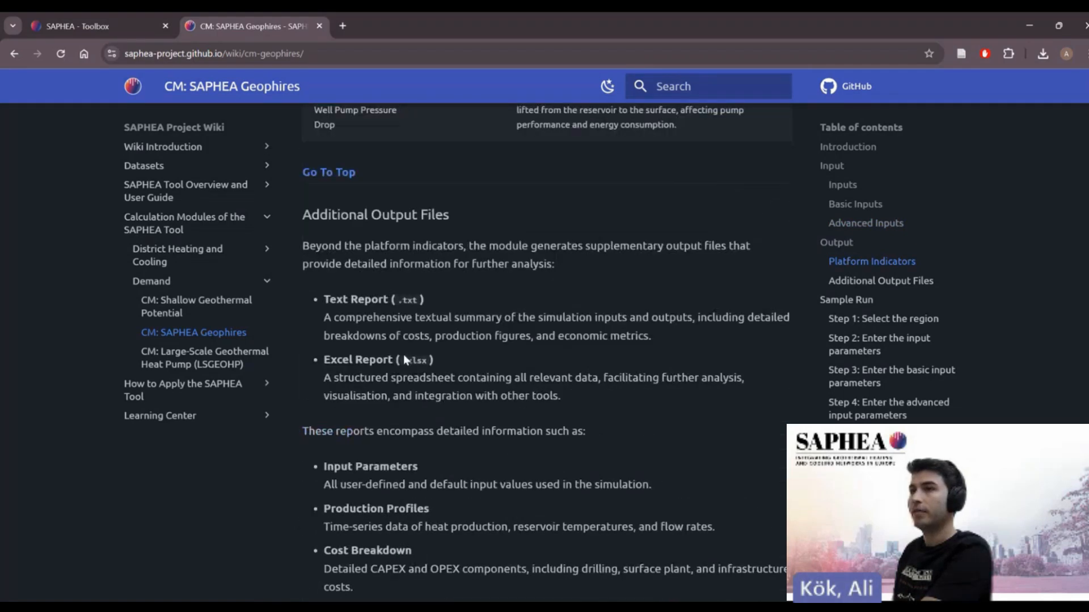
scroll(356, 231, up, 1)
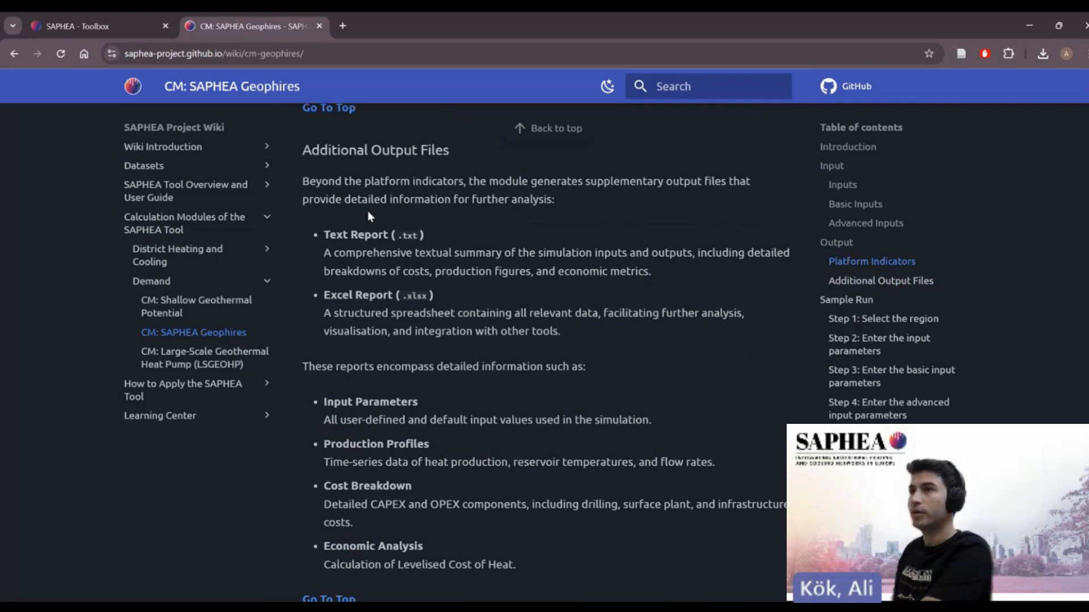
scroll(391, 325, down, 1)
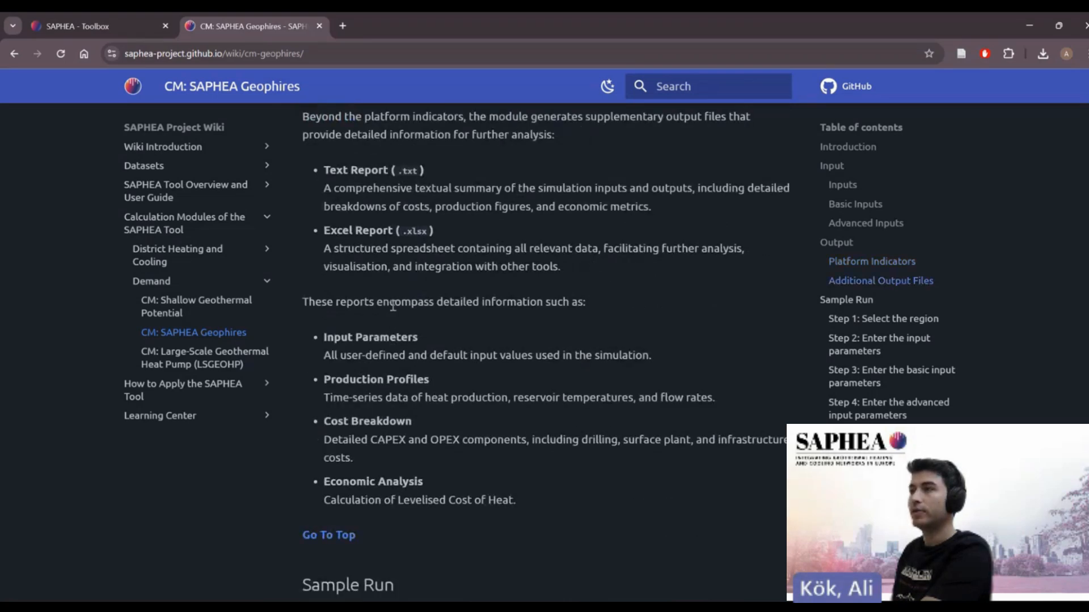
scroll(391, 305, down, 7)
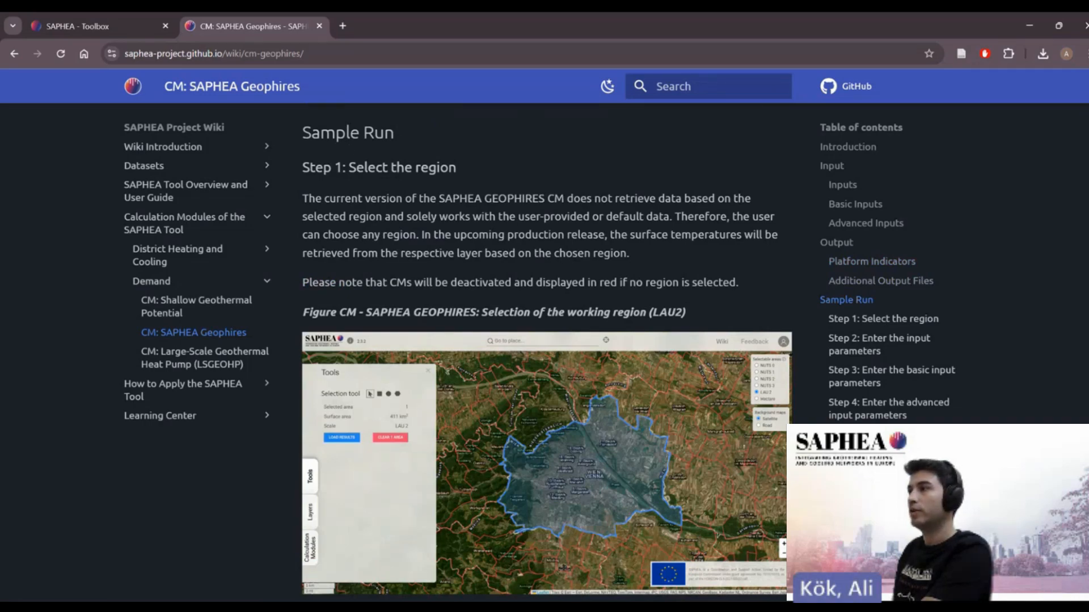
scroll(547, 352, down, 20)
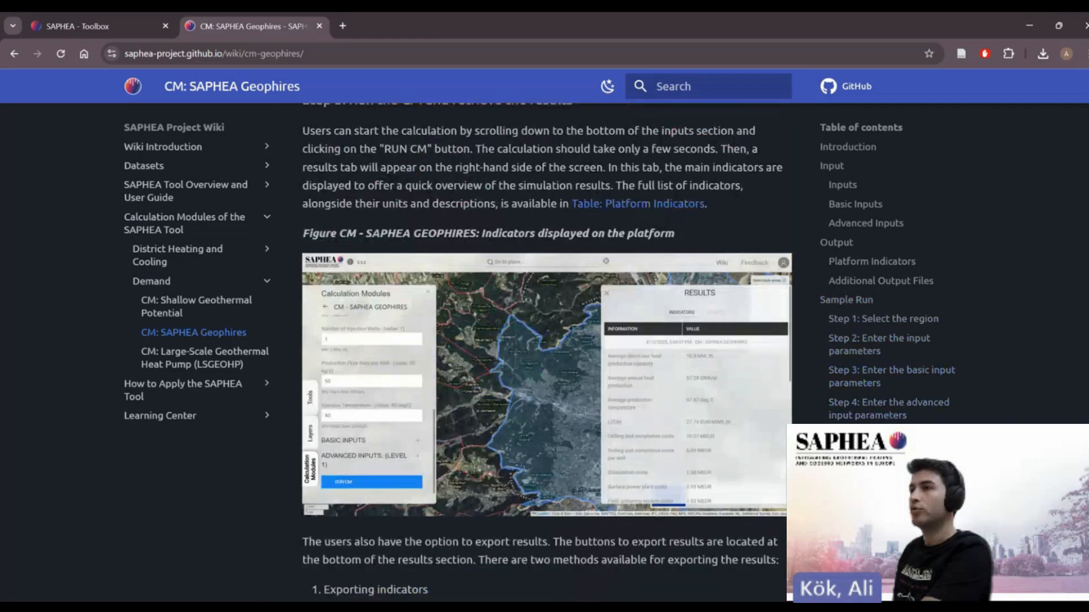
scroll(547, 351, down, 1)
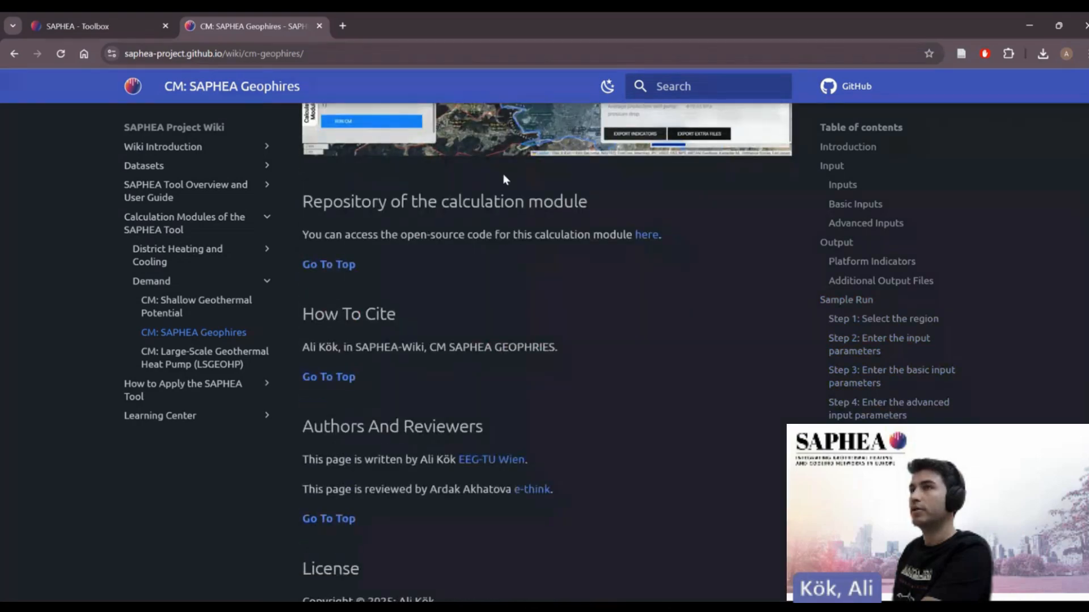
click(57, 29)
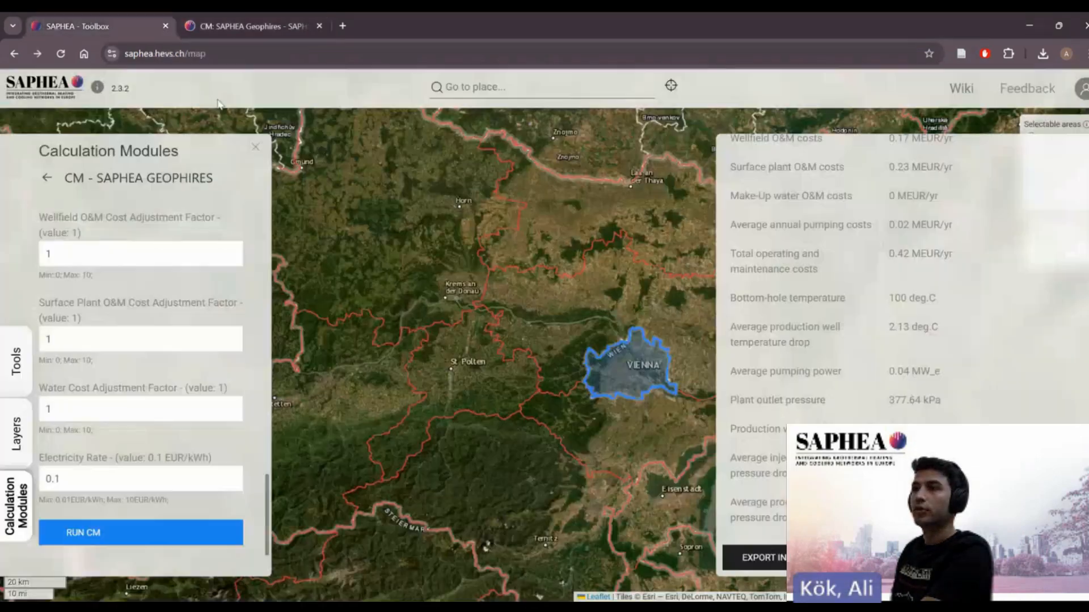